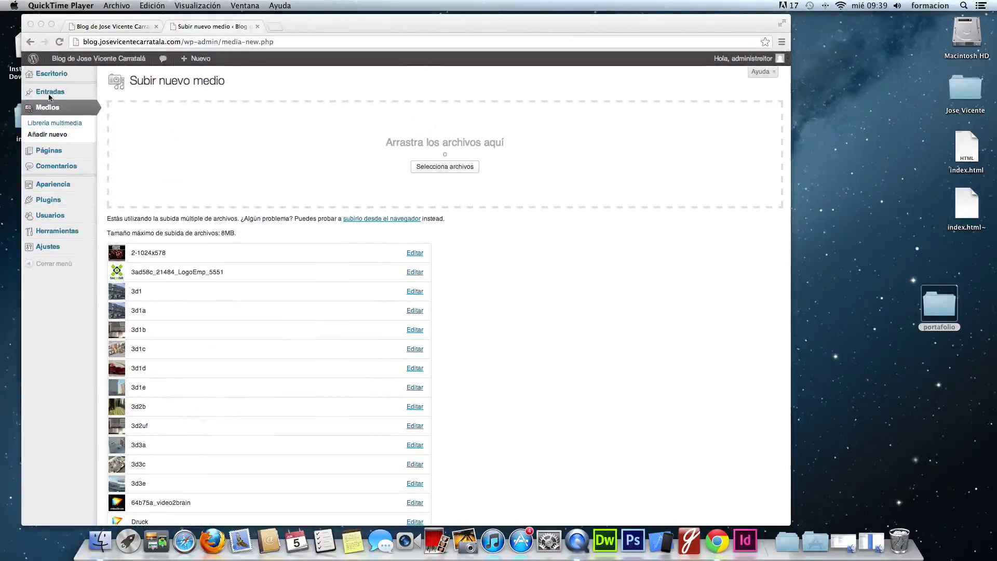
Create a new post and title it "Nuevo curso de ASP.NET"
click(50, 94)
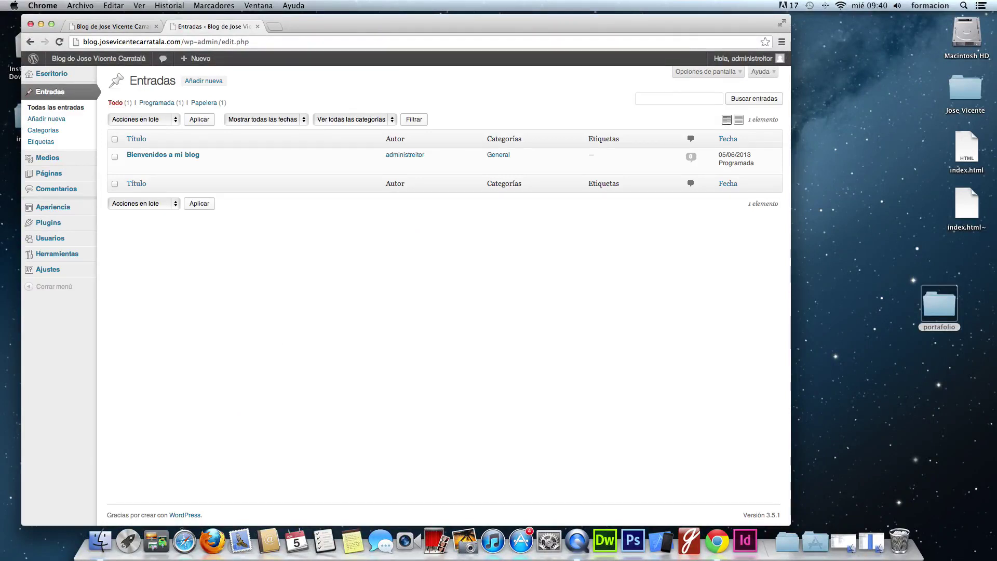
click(201, 81)
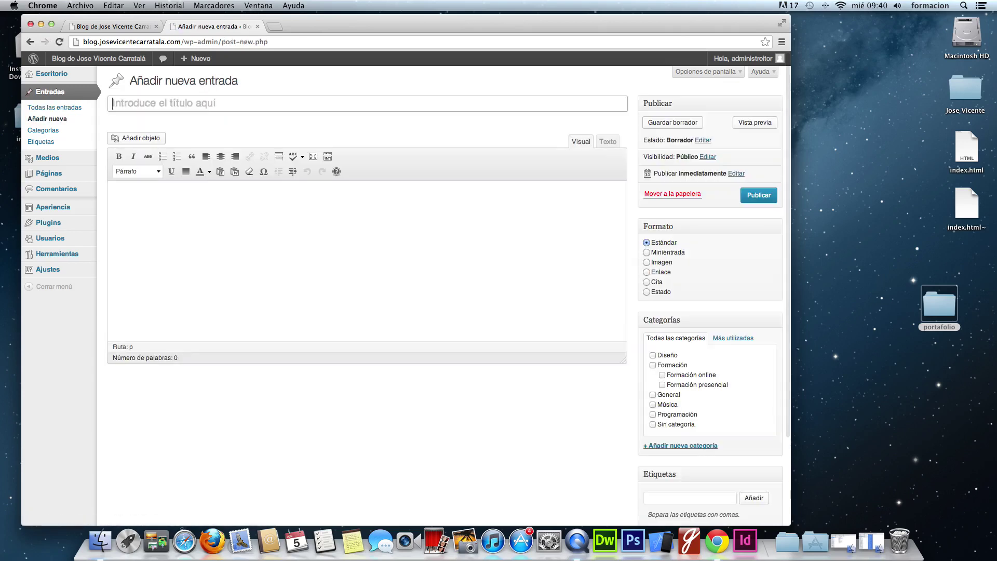
click(205, 106)
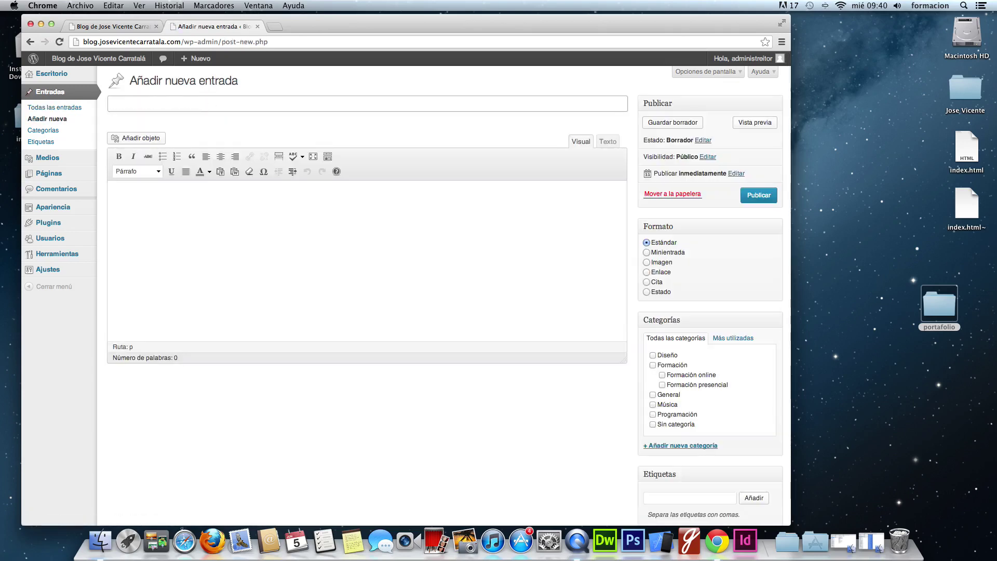
text(Nuevo curso de ASP.NET)
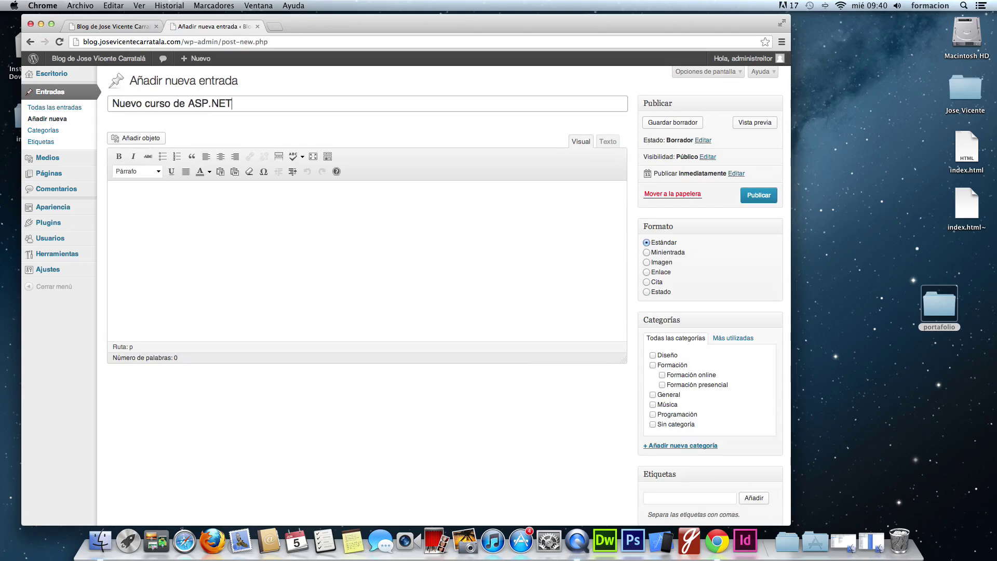
Start the post body with "Ya esta disponible para comprar en la tienda onine de video2brain el curso"
click(113, 191)
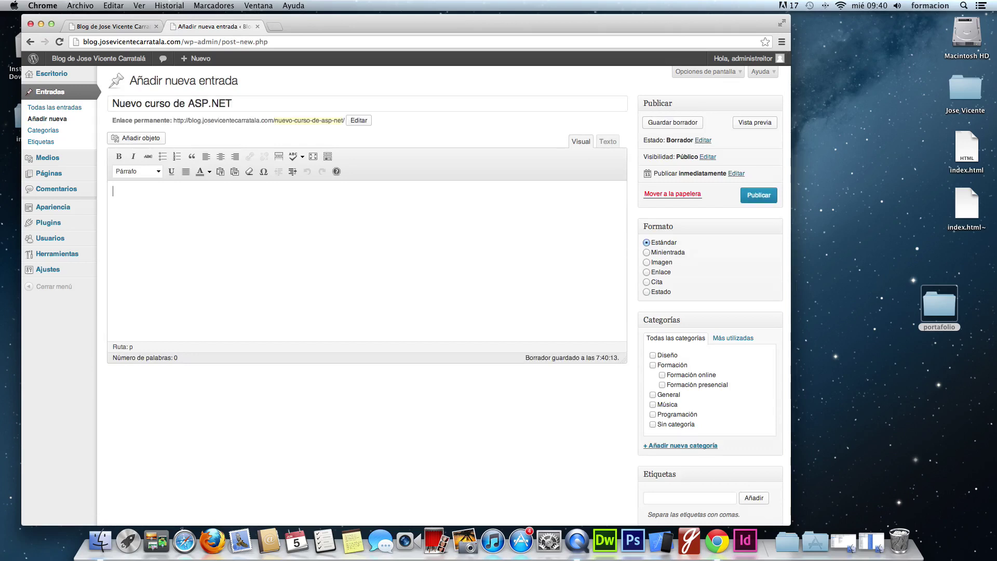
text(Ya esta disponible para compar)
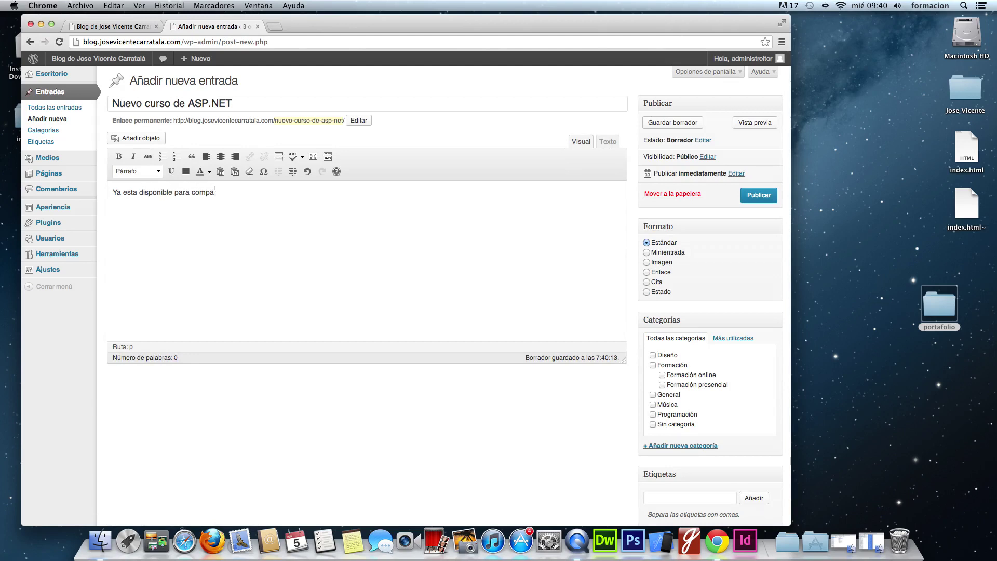
key(BackSpace)
text(rar en la tienda onine de video2brain el curso d)
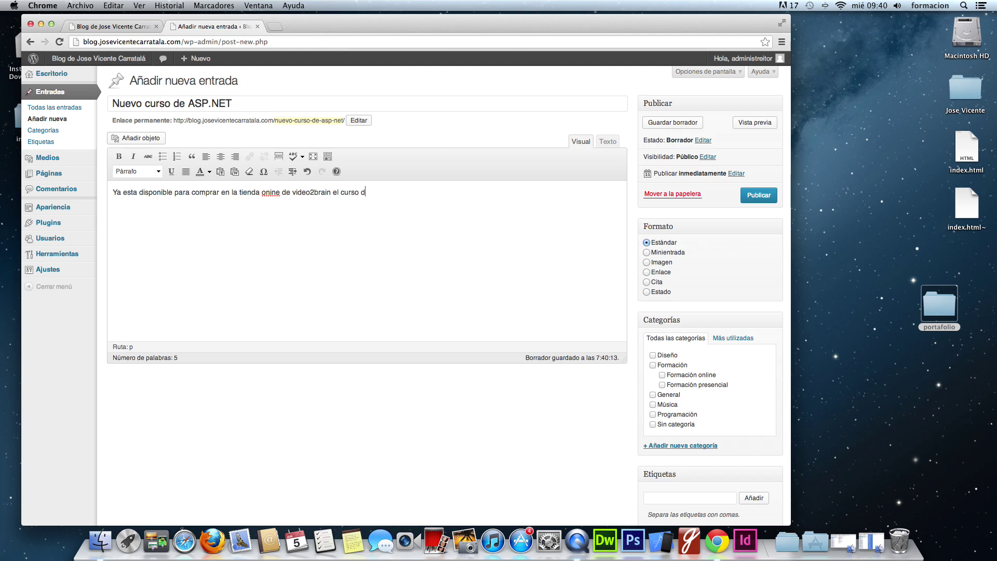
Continue the body sentence with "de ASP.NET donde estaré explicando las bases del programa a través de webmatrix"
text(e ASP.NET donde estaré explican)
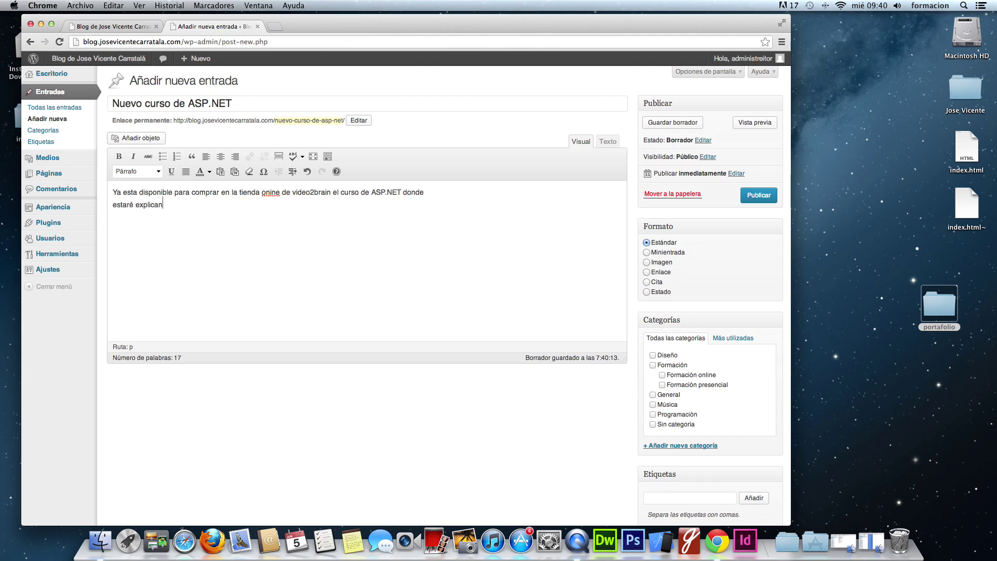
text(do las bases del progrtam)
key(BackSpace)
key(BackSpace)
text(és de webmatrix)
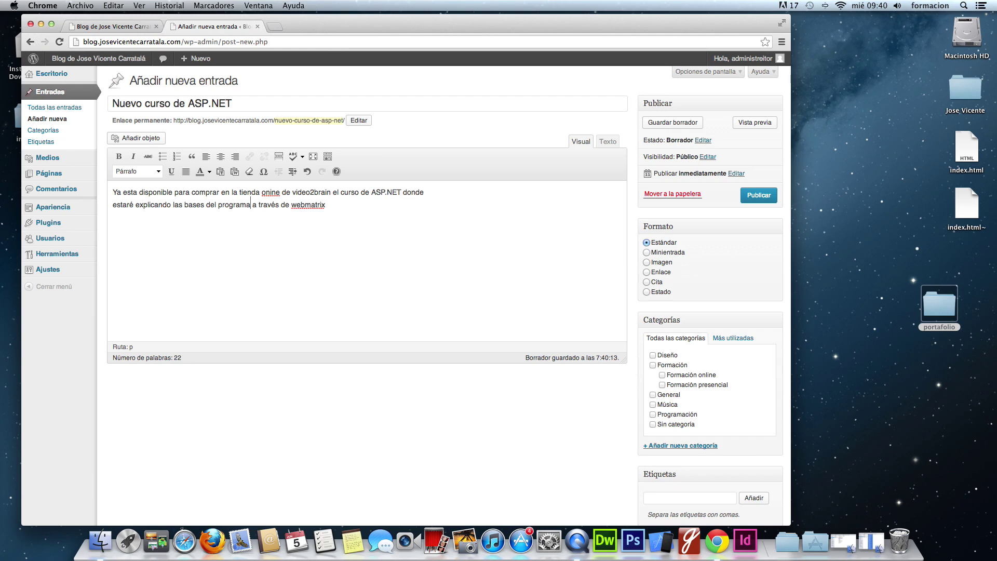
Replace the word "programa" in the post body with "lenguaje de programación"
key(BackSpace)
key(BackSpace)
key(BackSpace)
key(BackSpace)
key(BackSpace)
key(BackSpace)
key(BackSpace)
key(BackSpace)
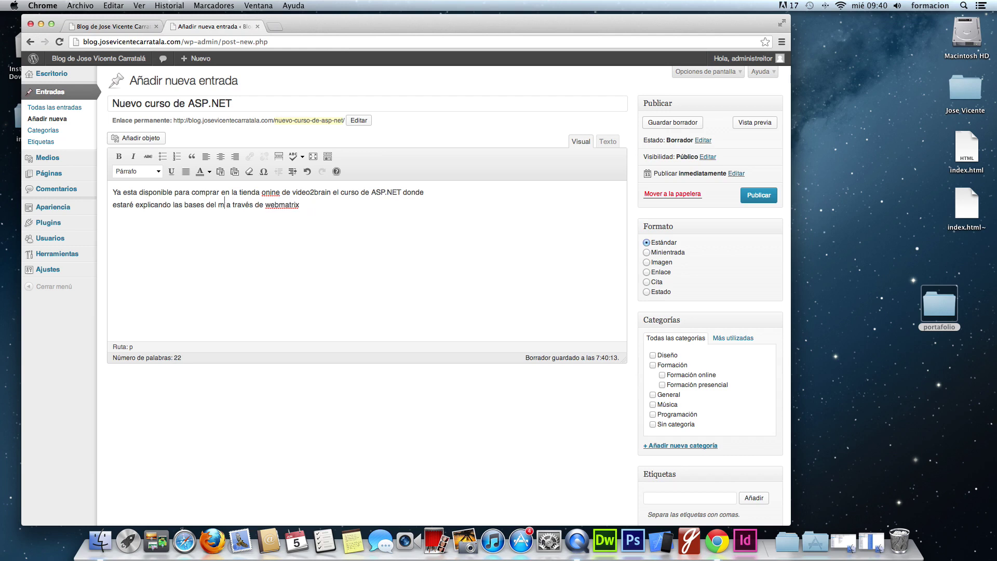
text(languaje de pro)
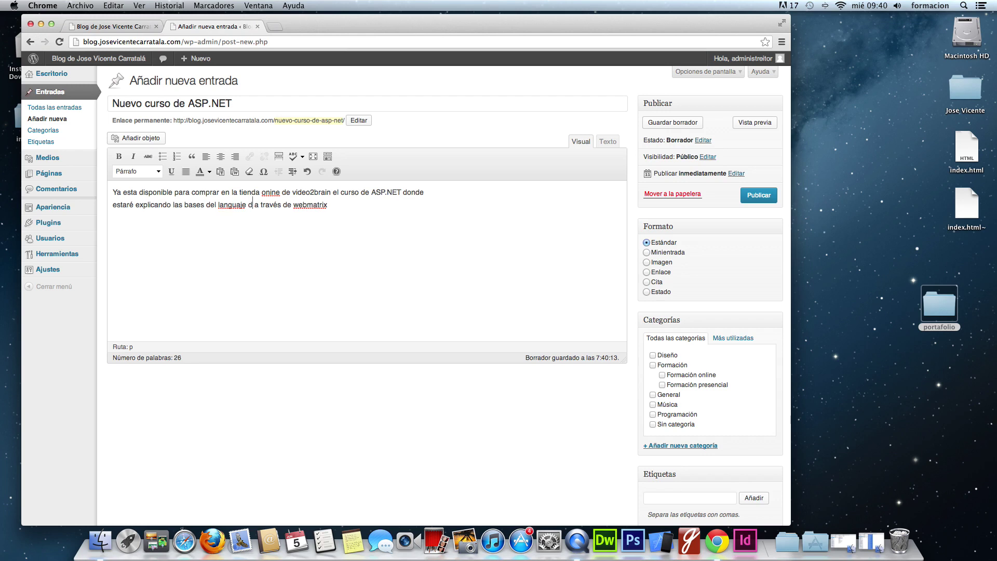
text(gramación)
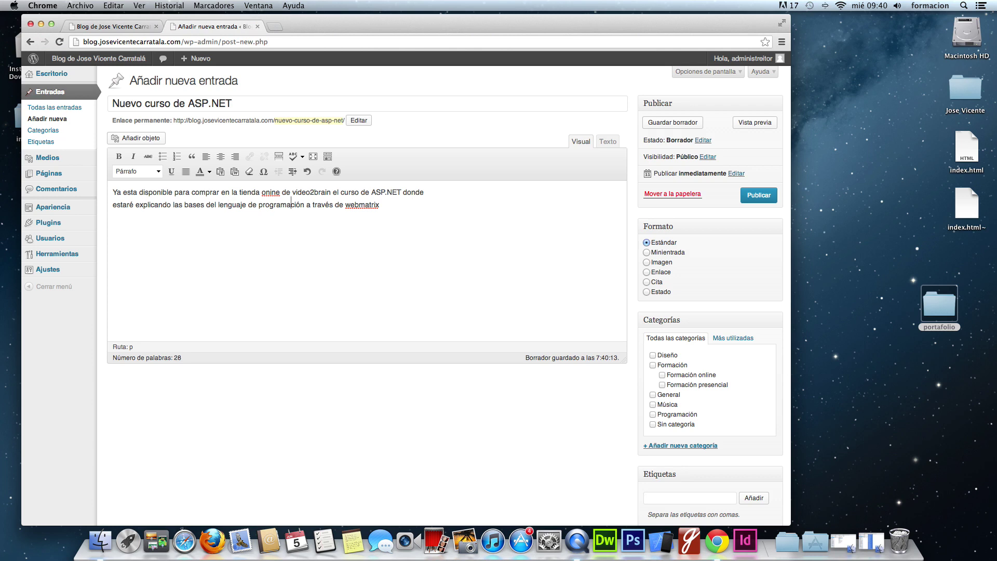
Add a period at the end of the body sentence and publish the post
click(345, 204)
text(.)
click(758, 195)
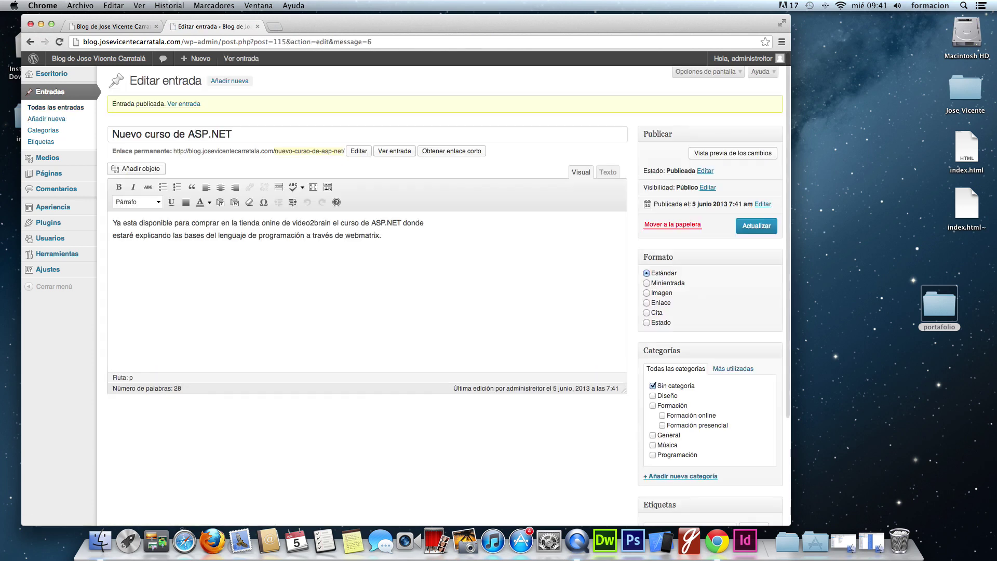
Reload the public blog home page and check how the new post is displayed
key(super+1)
key(super+r)
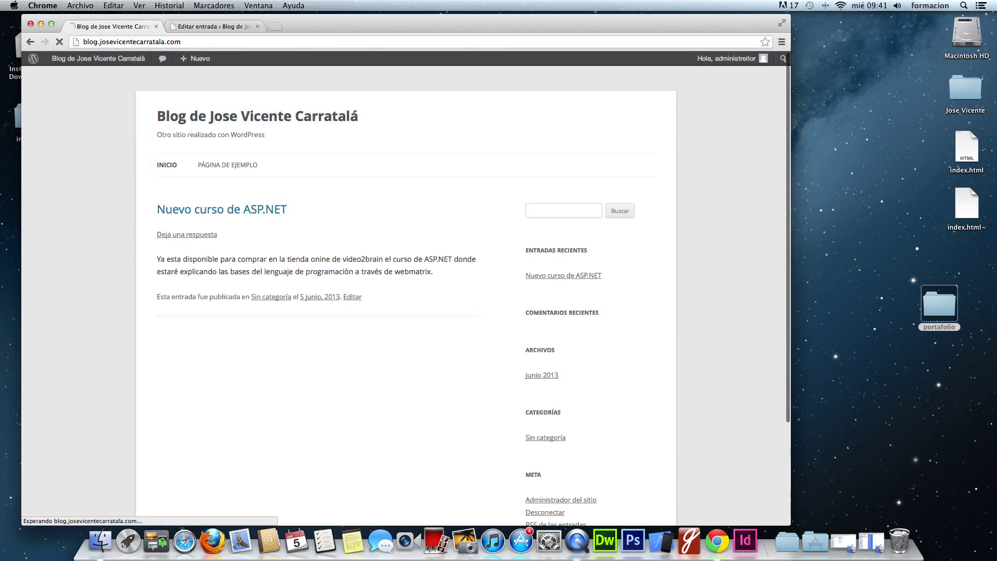
scroll(171, 127, down, 5)
scroll(104, 135, up, 5)
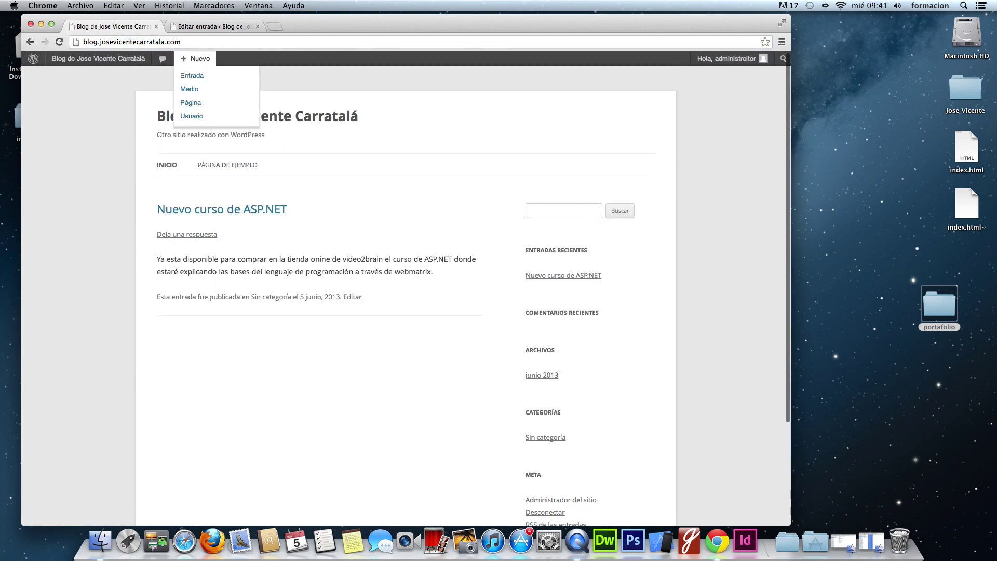
Open the scheduled post "Bienvenidos a mi blog" for editing, set its publication day to 4 June 2013 and update it
key(super+2)
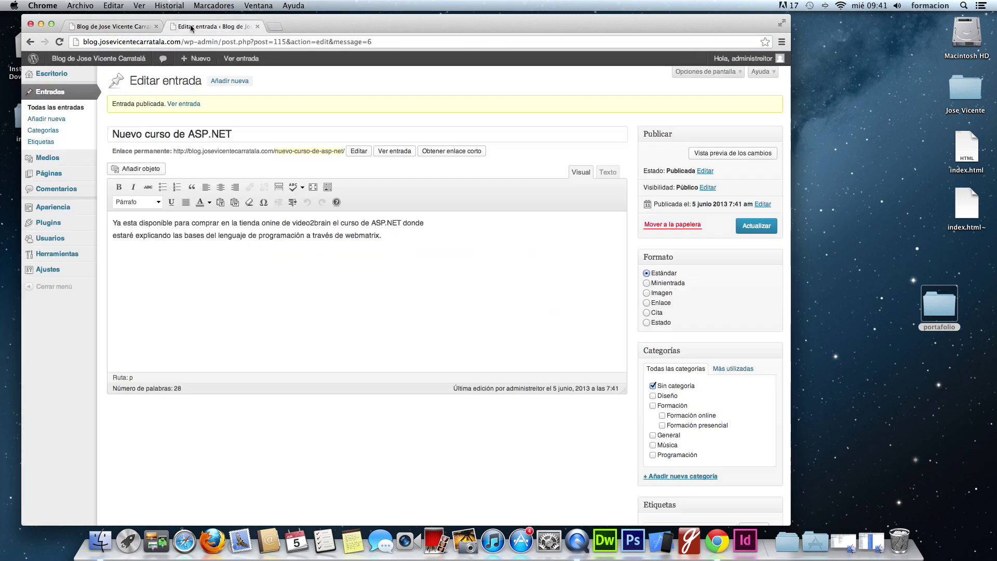
click(55, 107)
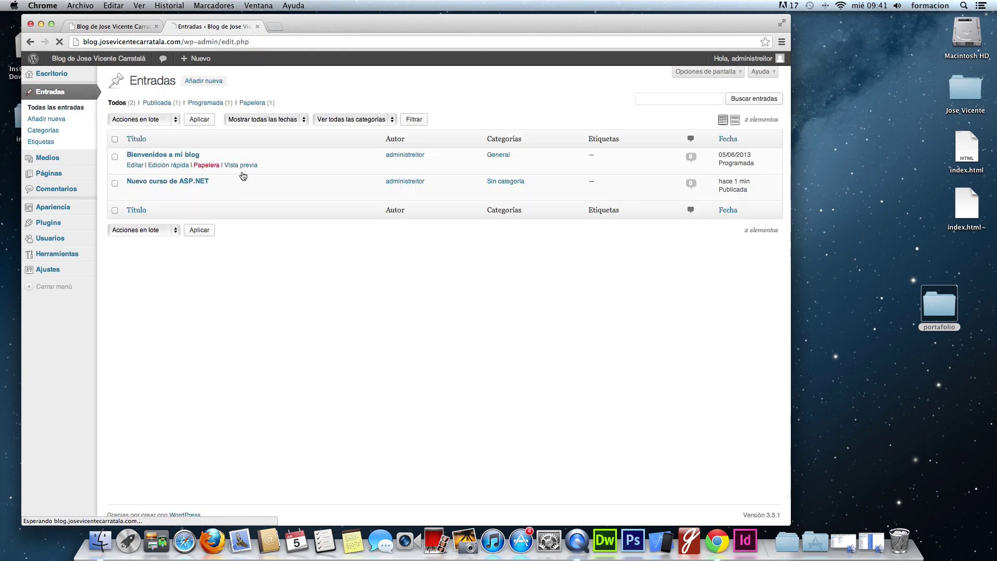
click(161, 154)
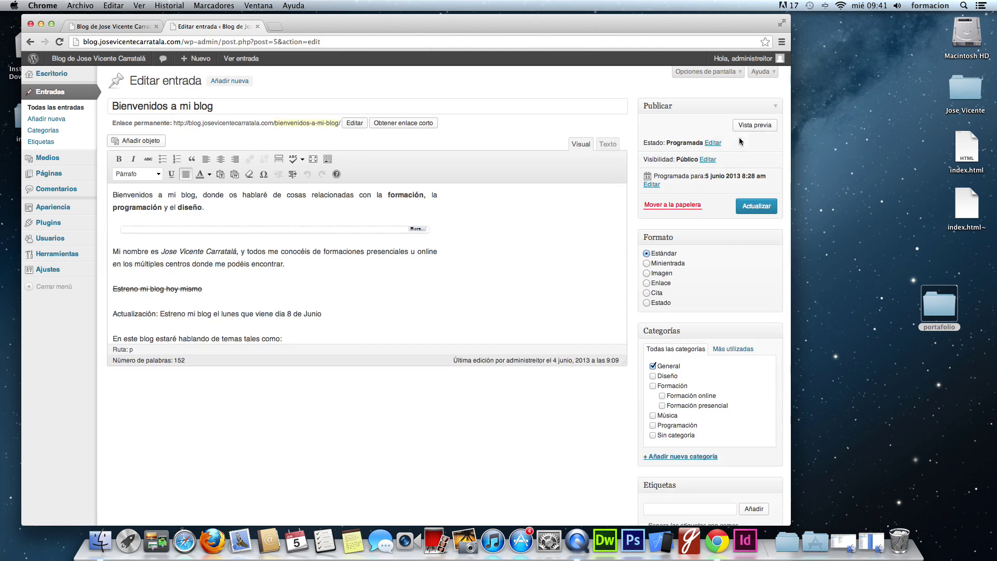
click(644, 185)
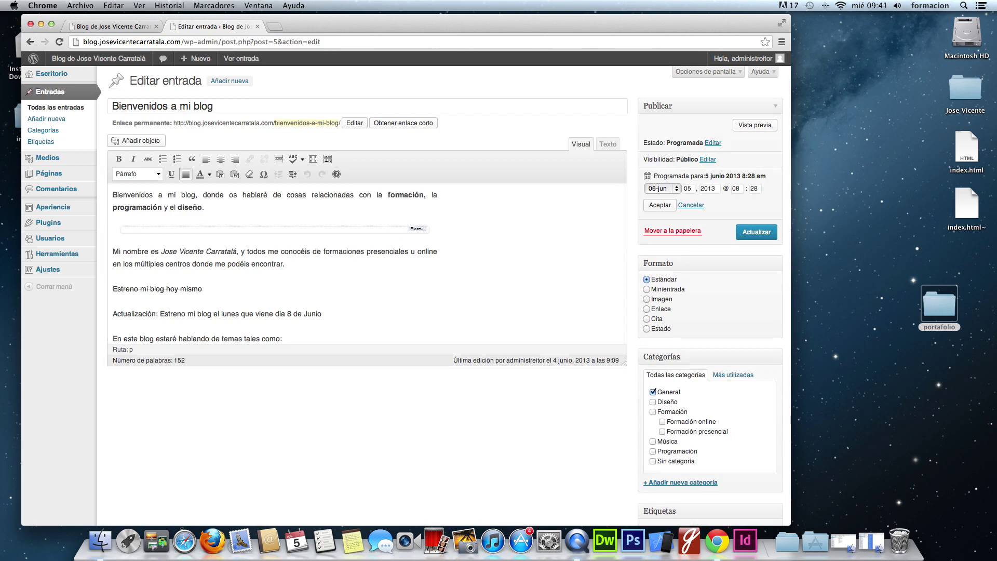
click(691, 189)
click(748, 235)
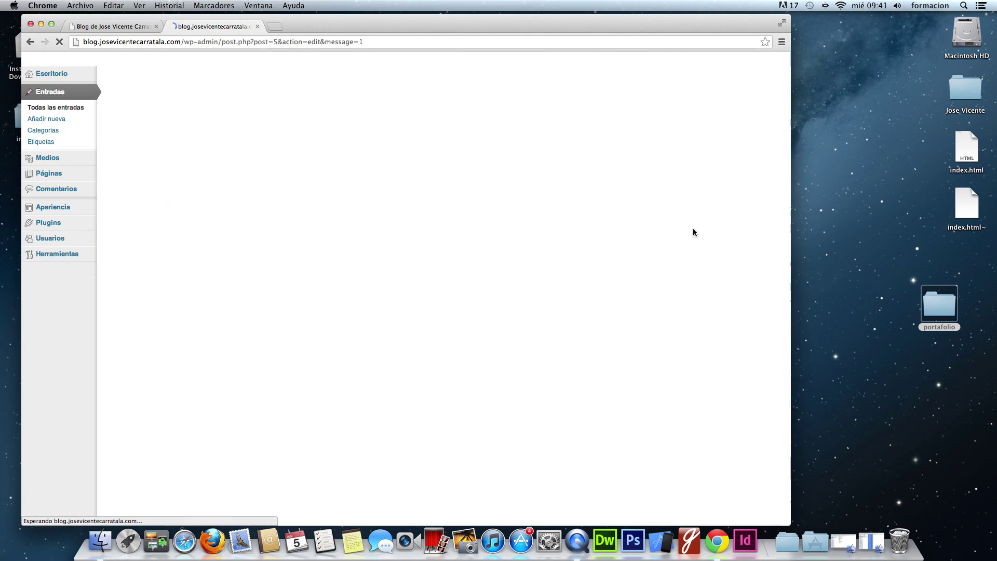
Refresh the public blog home page and review the order of the listed posts
click(112, 26)
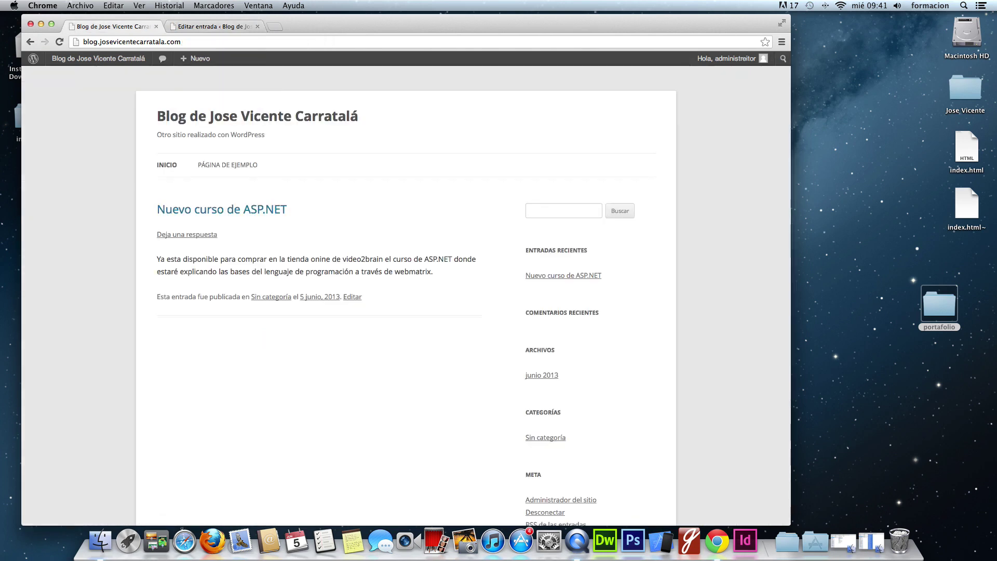
click(59, 41)
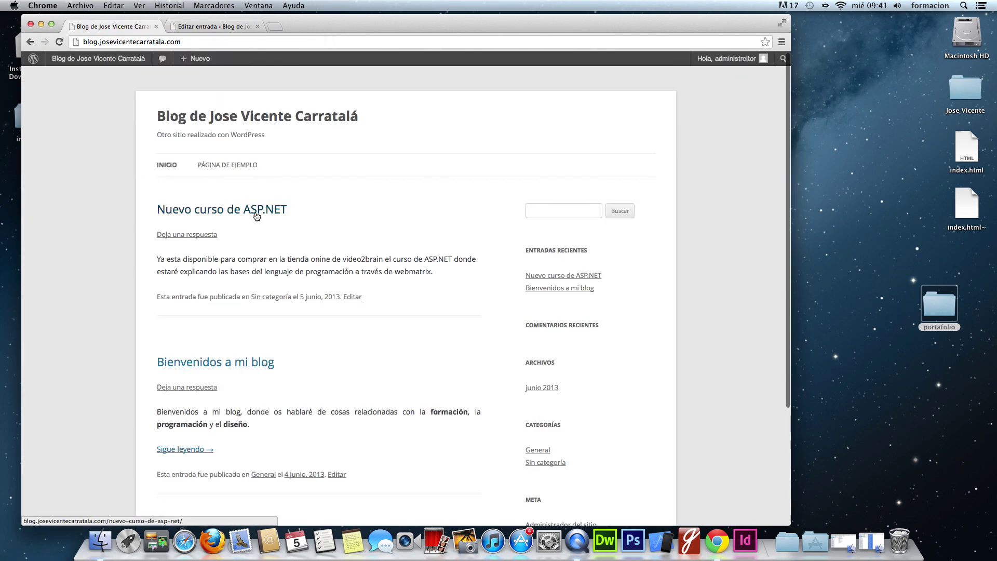
scroll(319, 212, down, 3)
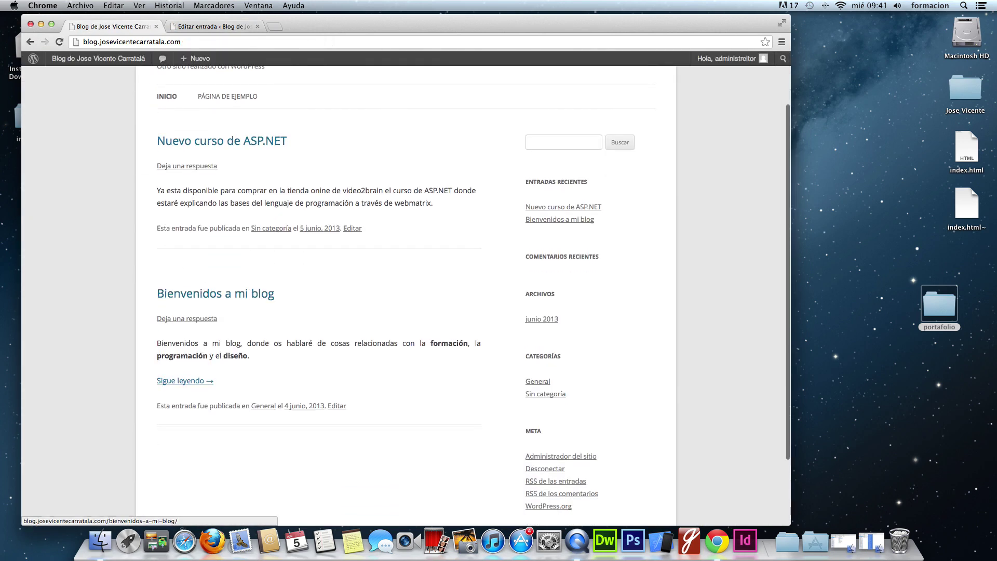
scroll(215, 295, up, 3)
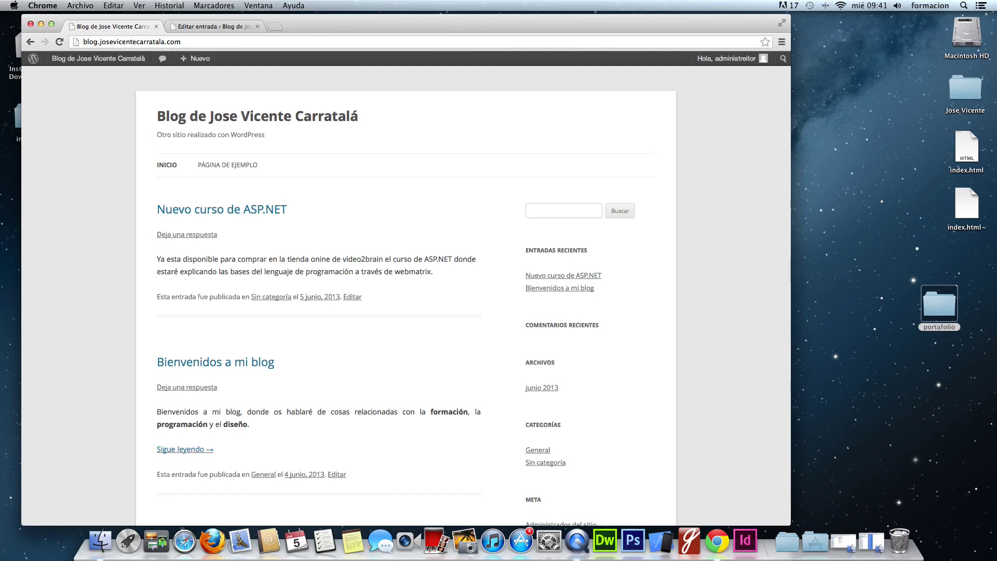
Open the post "Nuevo curso de ASP.NET" for editing and add an empty paragraph above its text
click(216, 26)
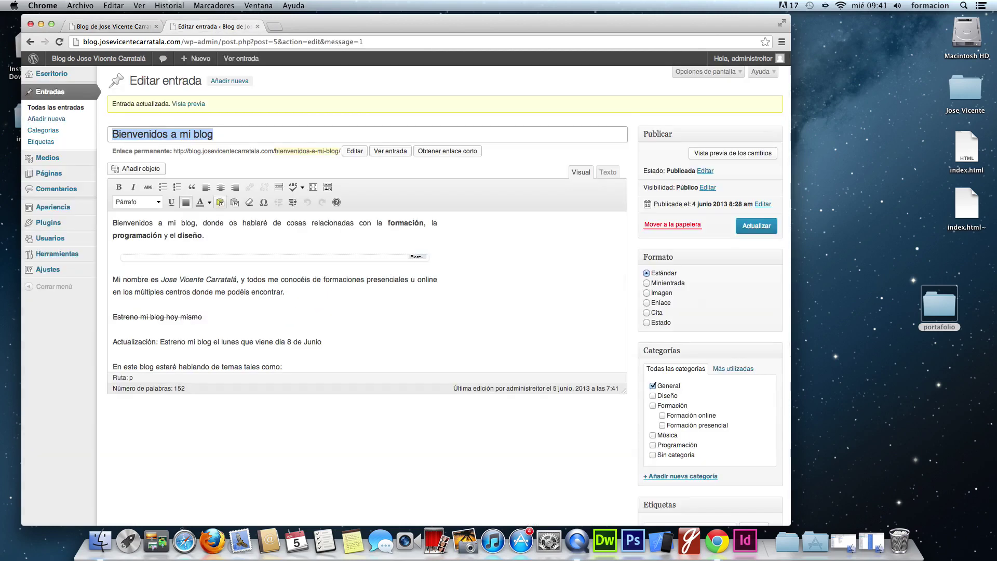
click(53, 109)
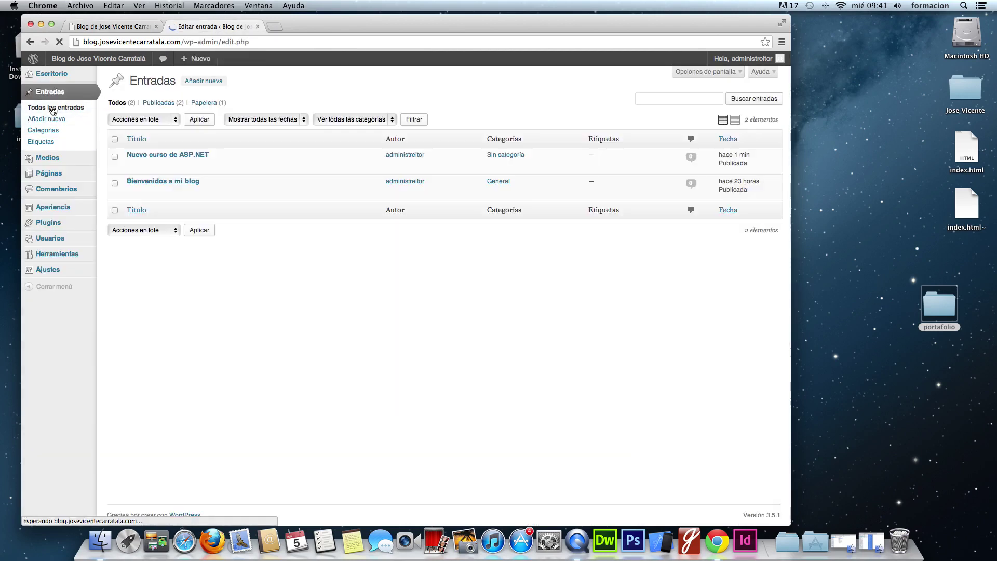
click(173, 155)
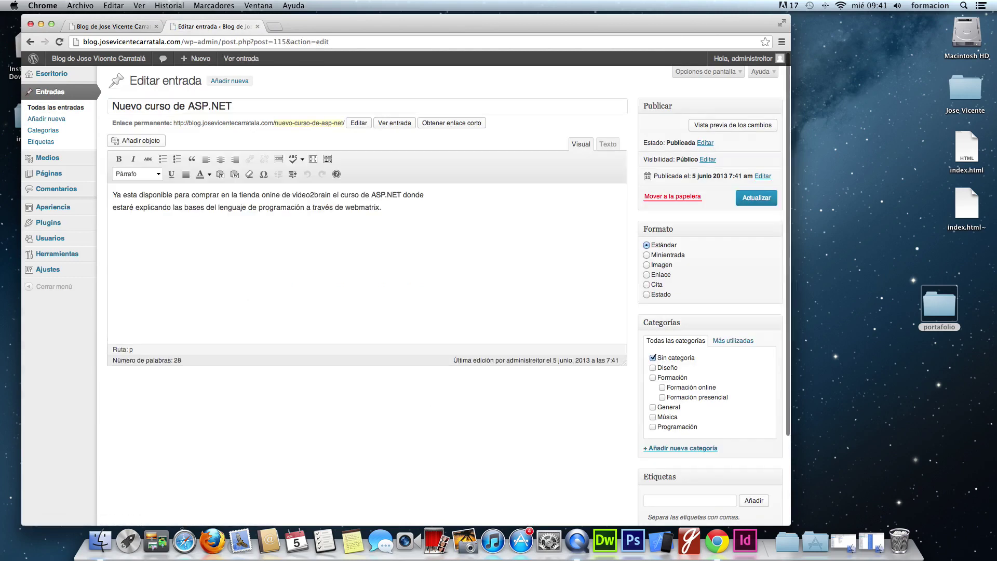
click(114, 199)
key(Return)
key(Up)
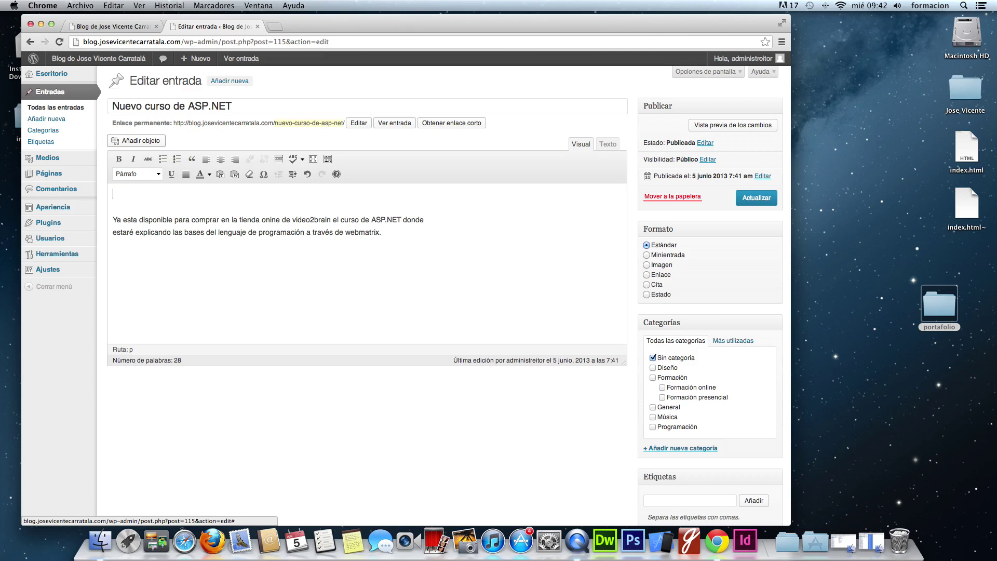
Insert the ASP.NET banner es_478_grand_feature.jpg from the media library above the post text at medium size, 300 × 103
click(131, 142)
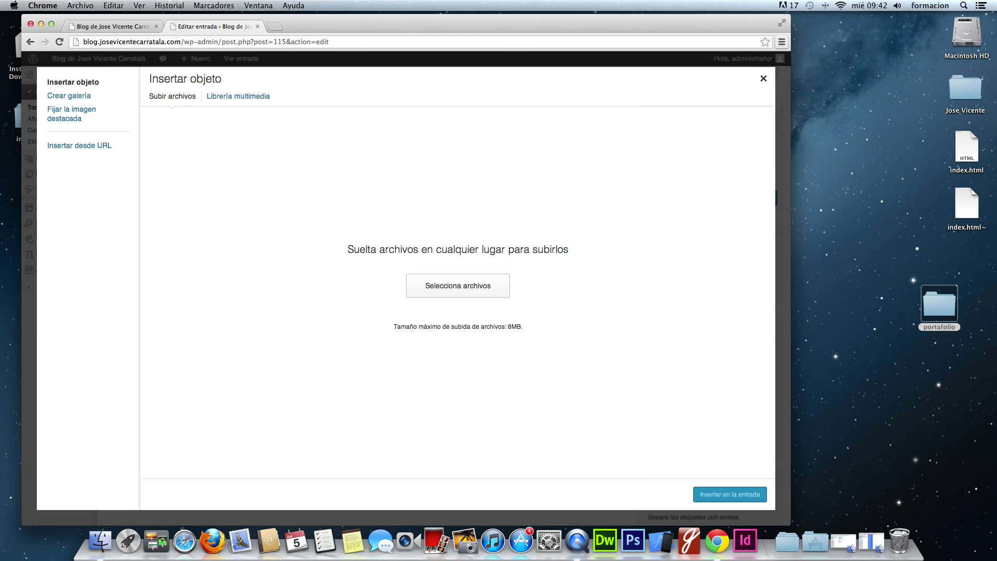
click(782, 23)
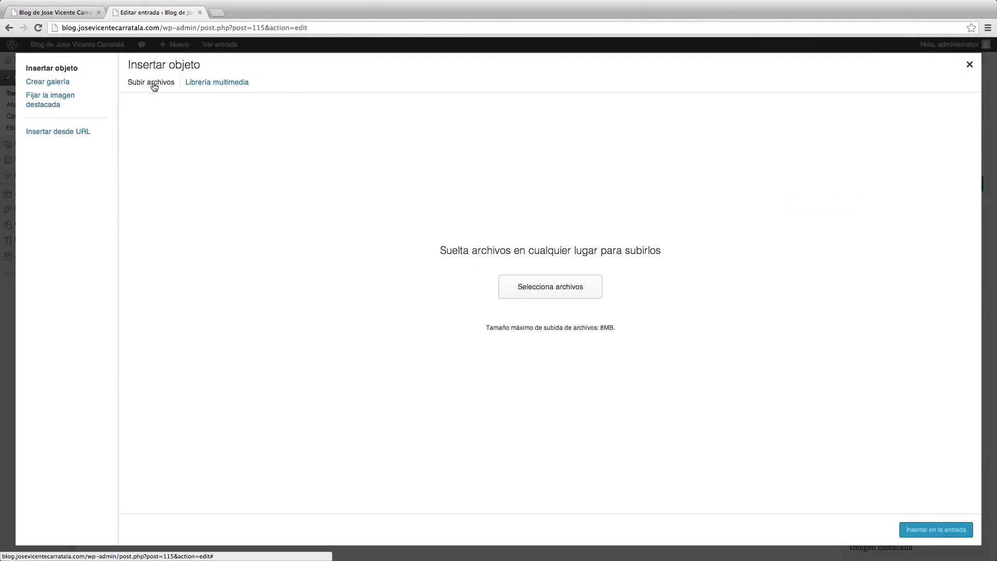
click(231, 84)
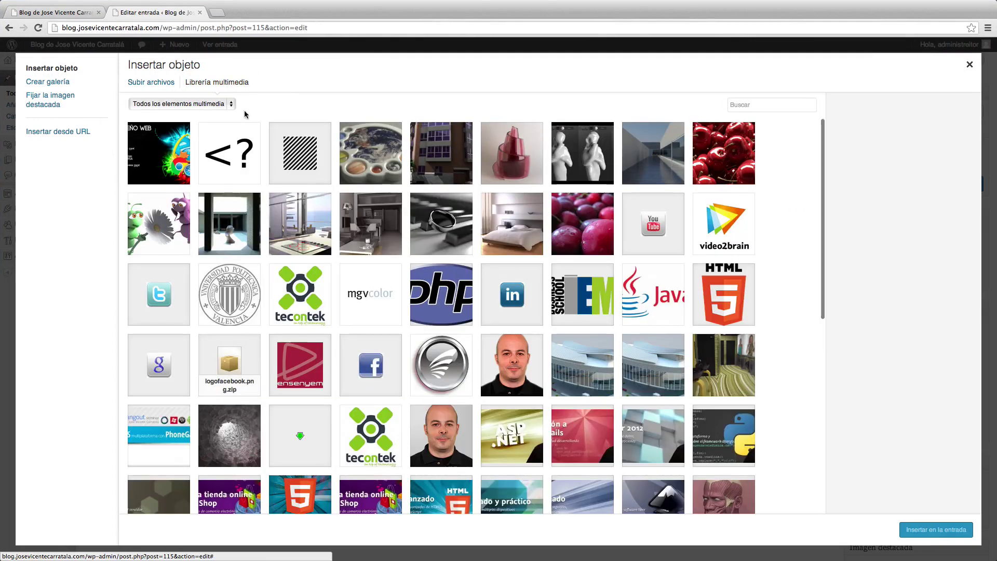
scroll(496, 235, down, 3)
scroll(456, 253, down, 5)
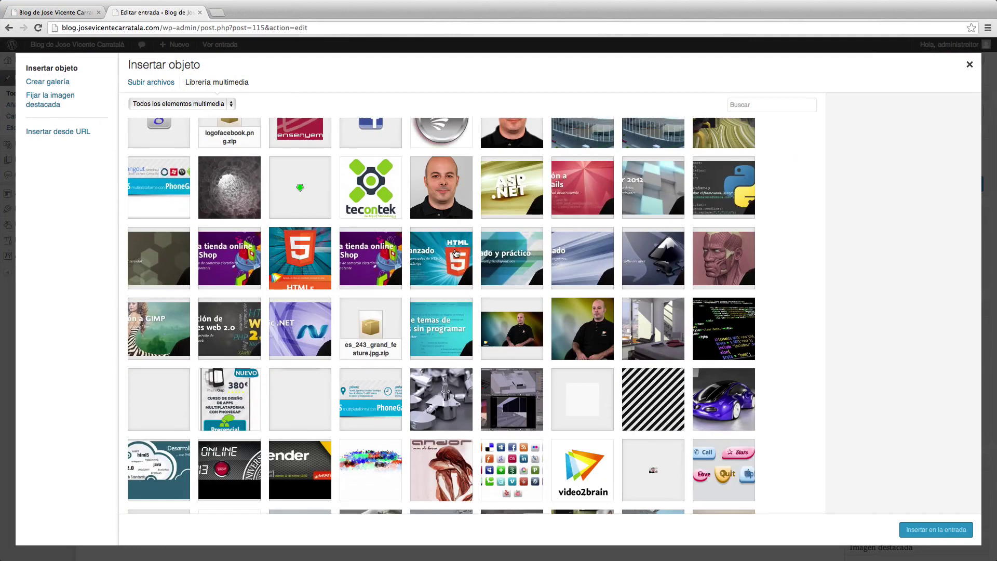
scroll(456, 254, up, 4)
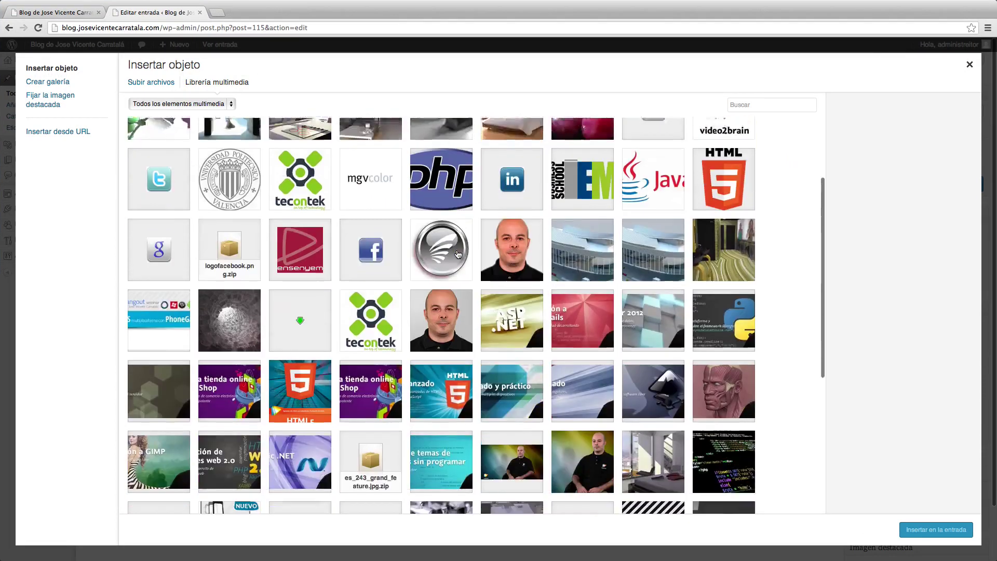
scroll(457, 253, down, 1)
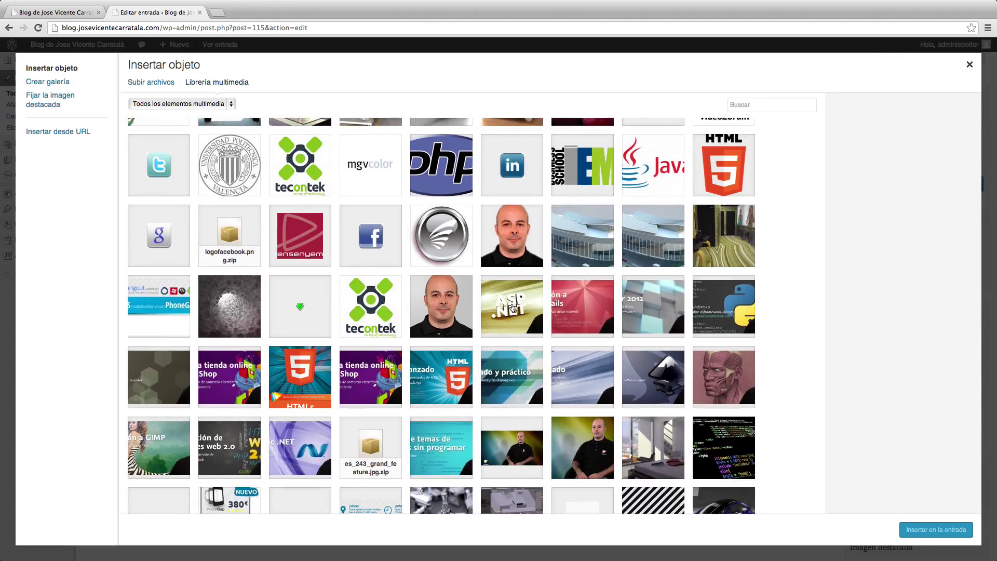
click(511, 307)
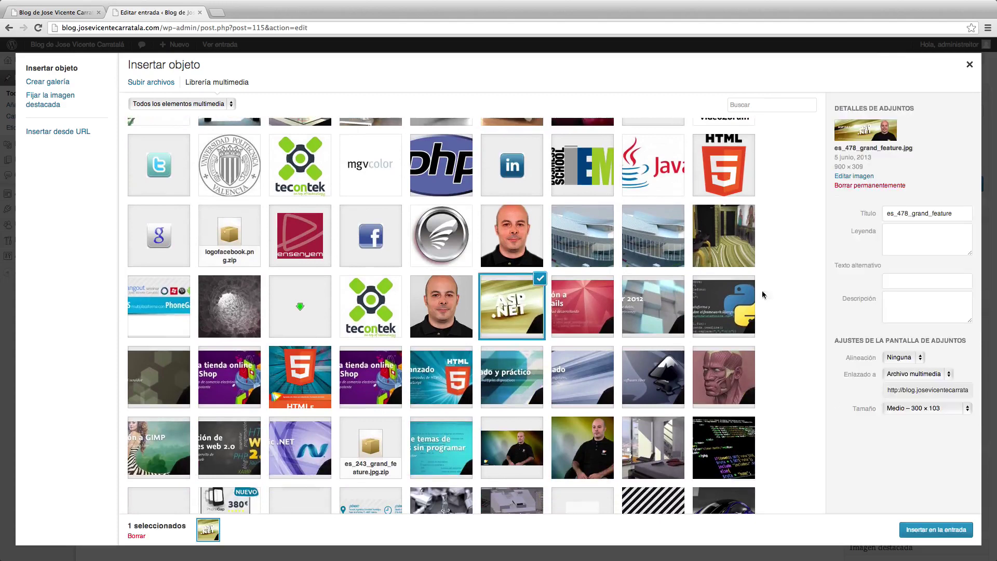
click(939, 530)
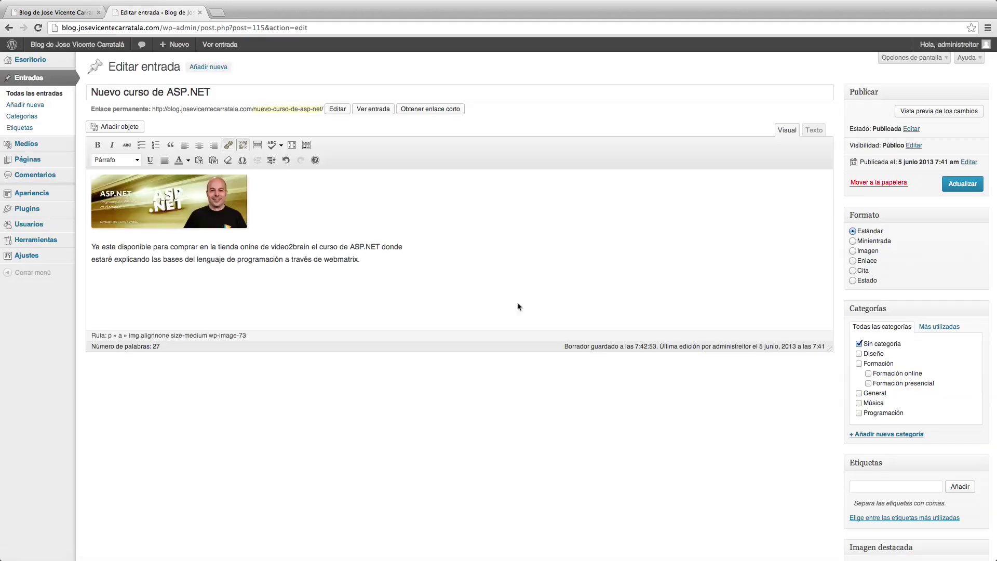
Replace the inserted banner with the same media library image at full size, 900 × 309
click(191, 212)
key(Delete)
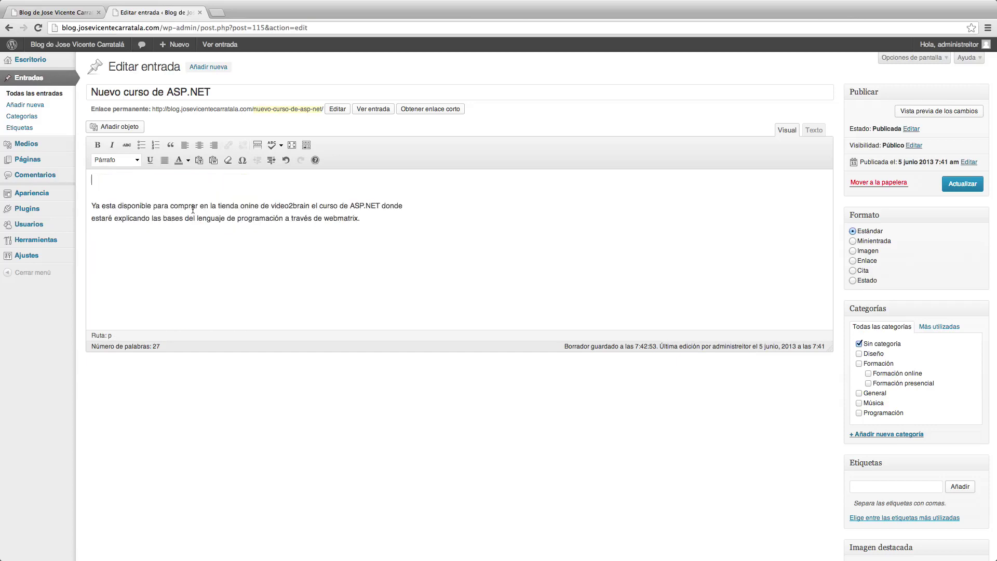
click(115, 127)
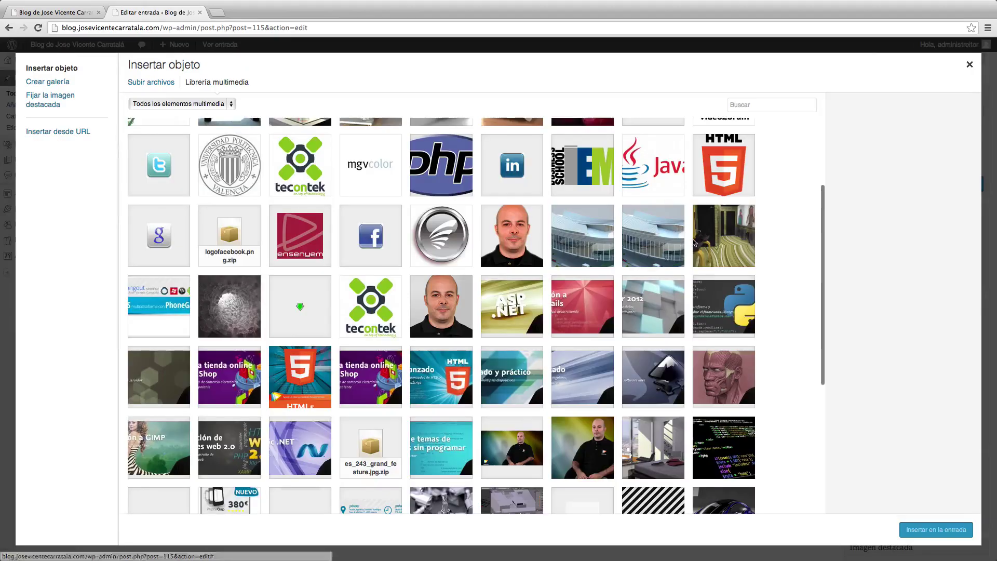
click(521, 300)
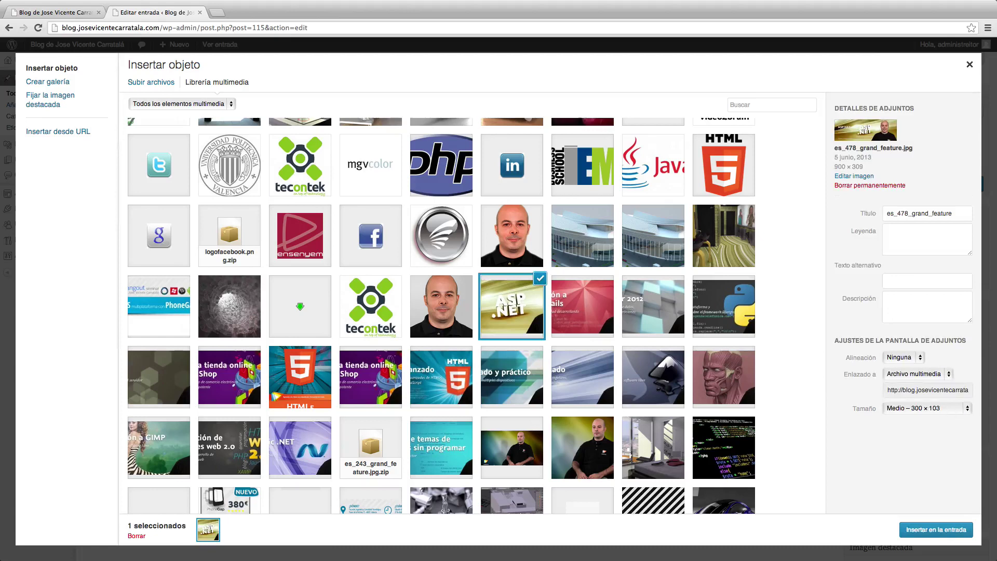
click(968, 409)
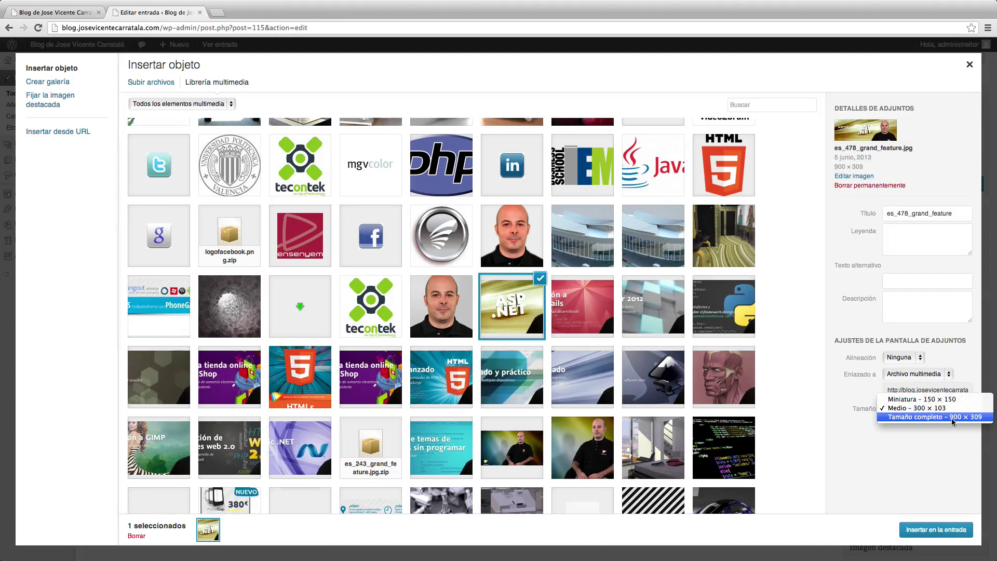
click(953, 418)
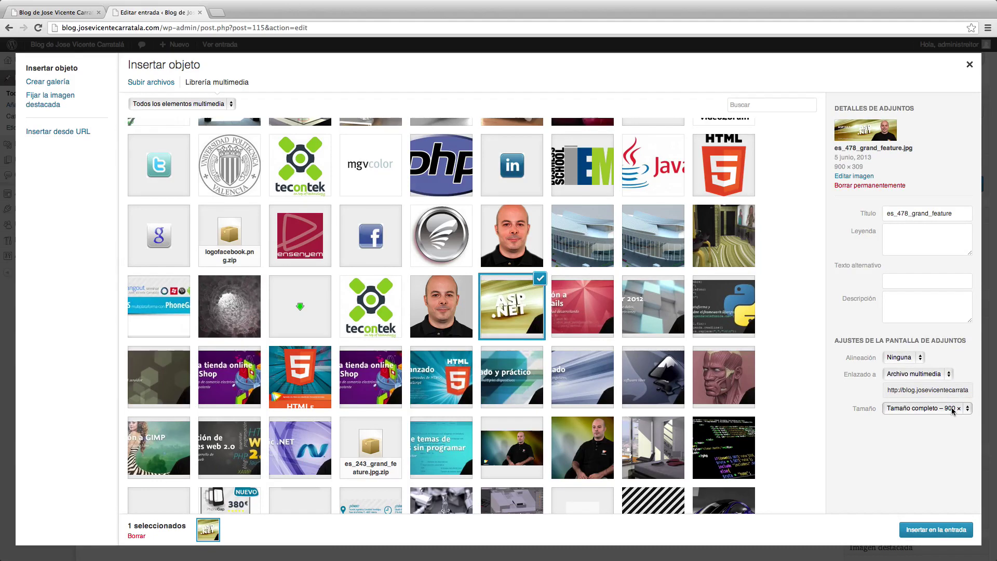
click(935, 530)
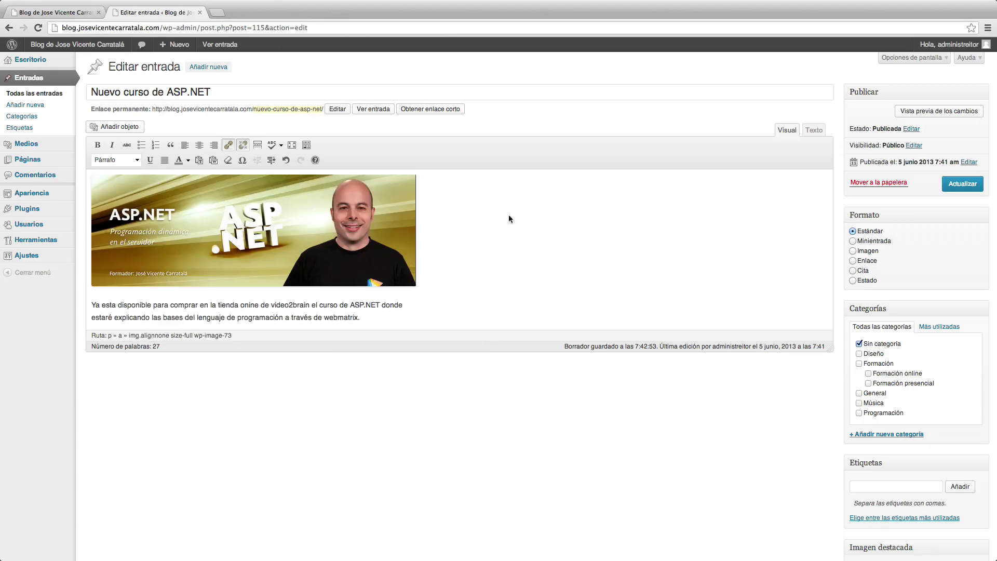
Update the post and check how its banner image looks on the public blog home page
click(955, 185)
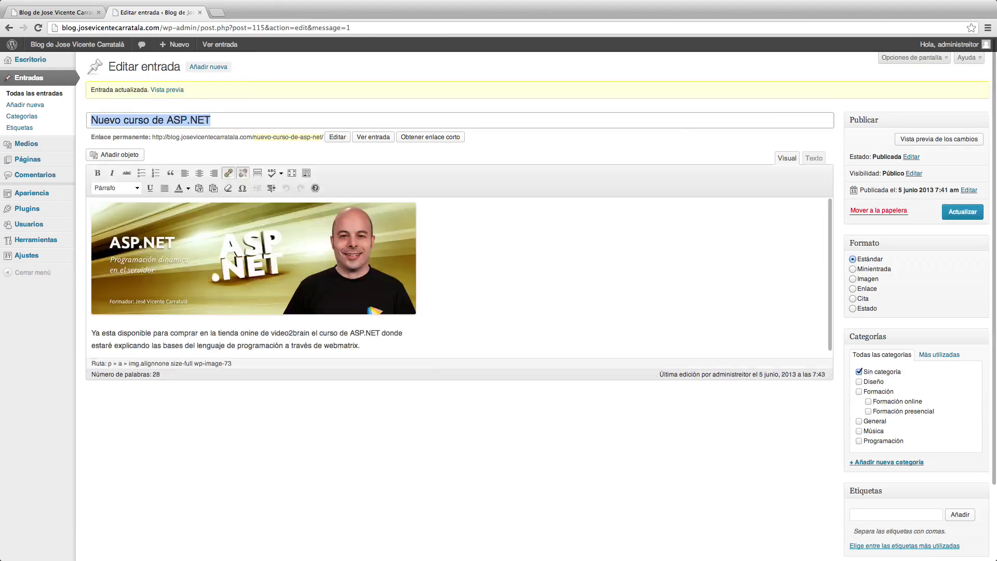
click(56, 13)
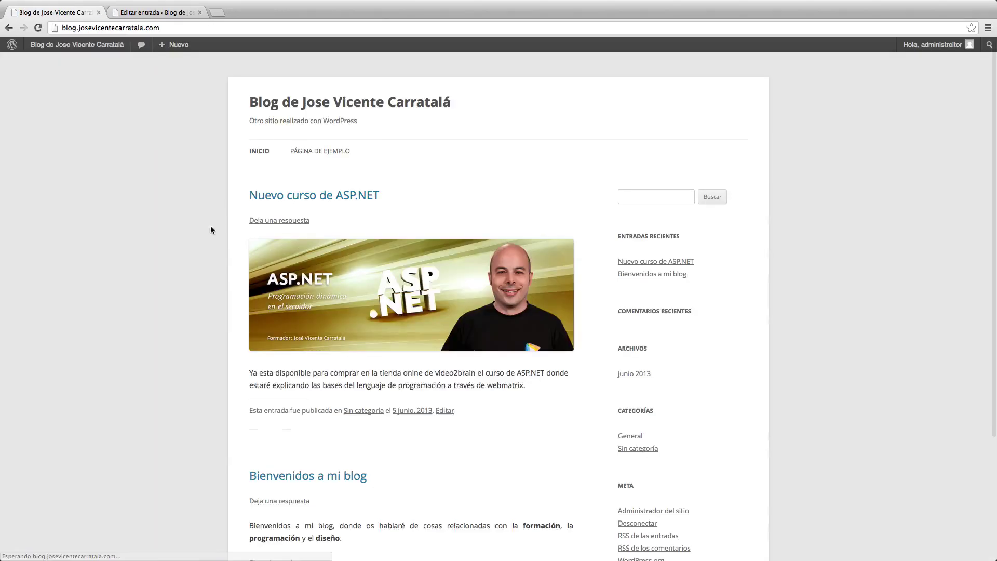
scroll(360, 222, down, 3)
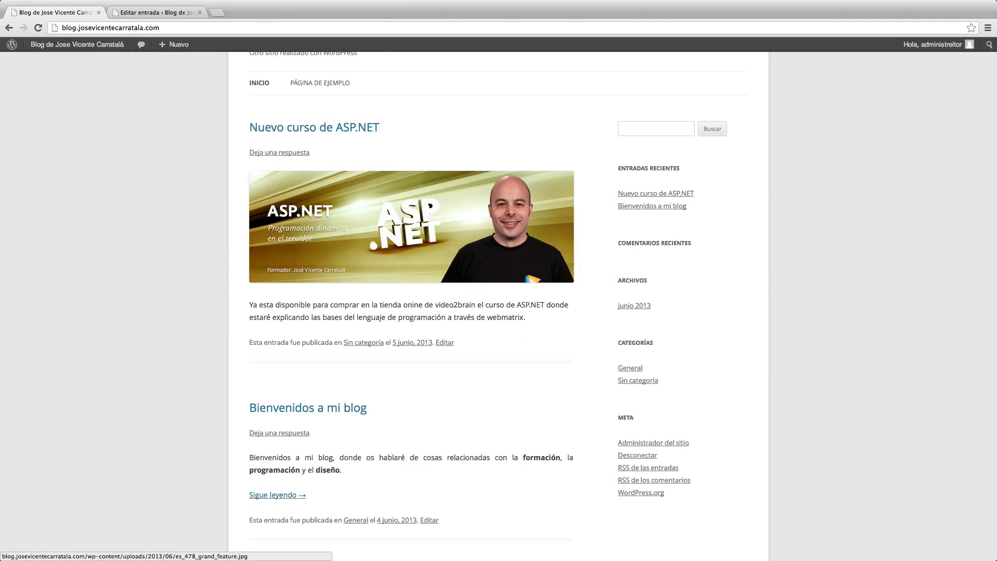
scroll(105, 110, up, 3)
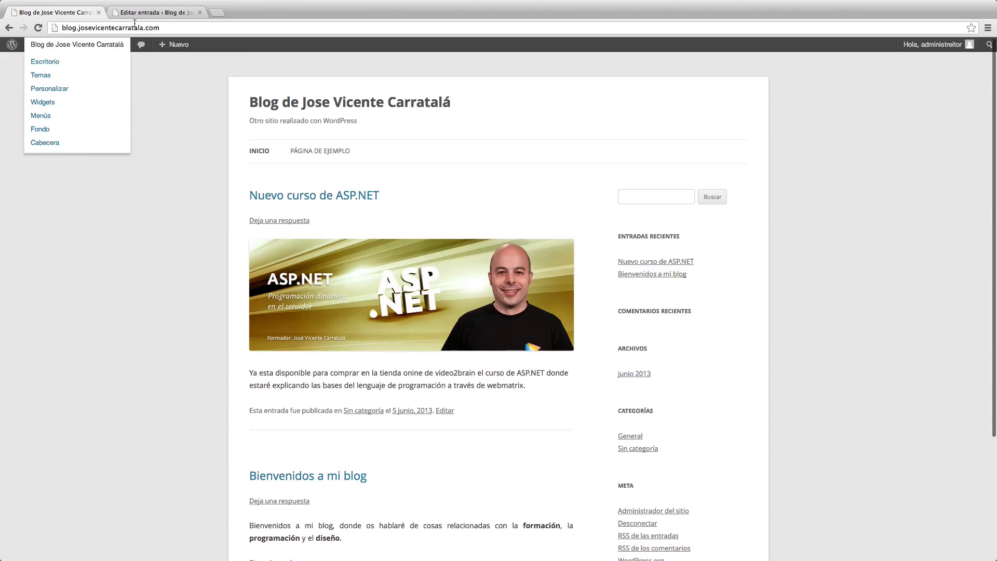
Start a new blog post titled "Nueva fotografía"
click(156, 12)
click(22, 106)
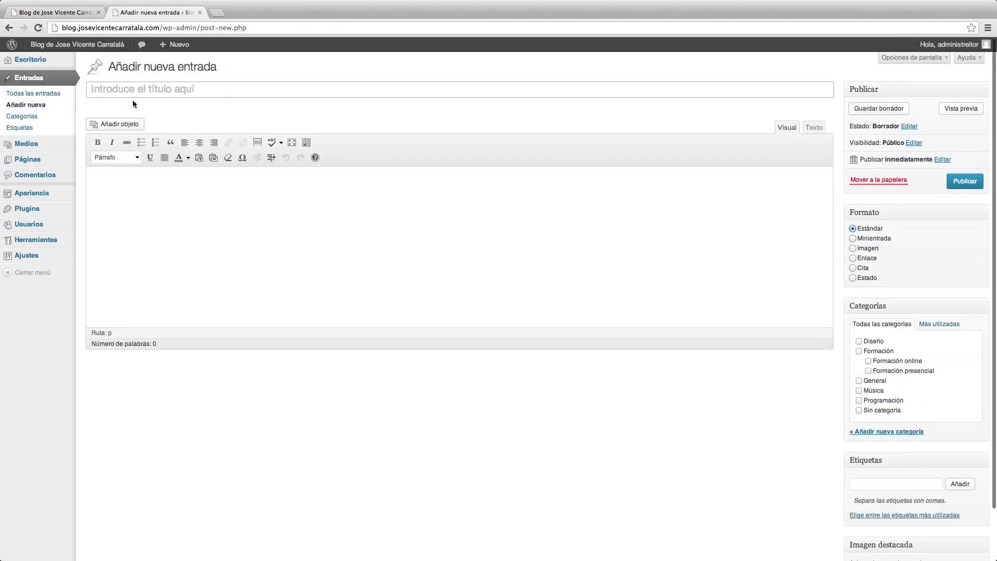
click(139, 92)
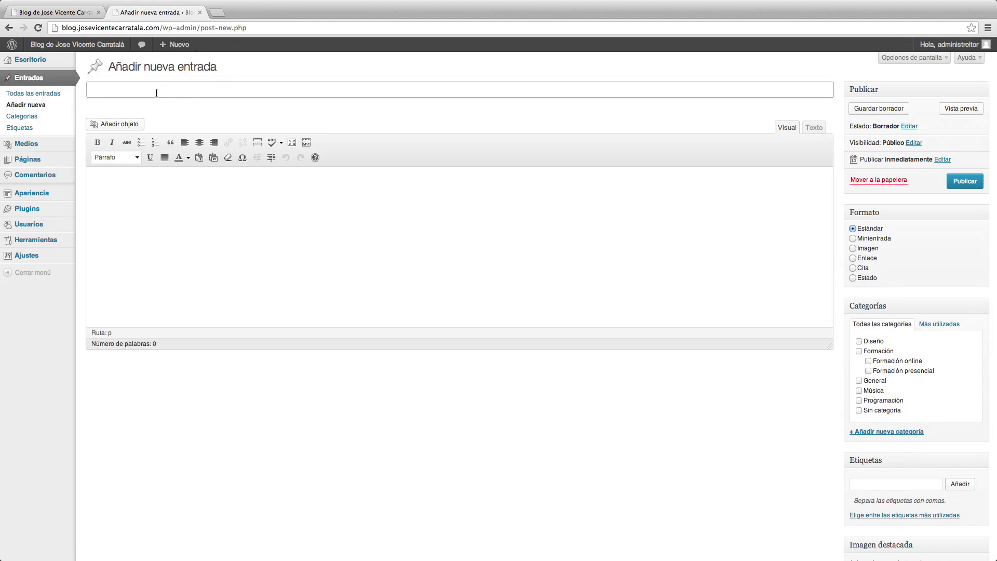
text(Nueva fotografía)
key(Tab)
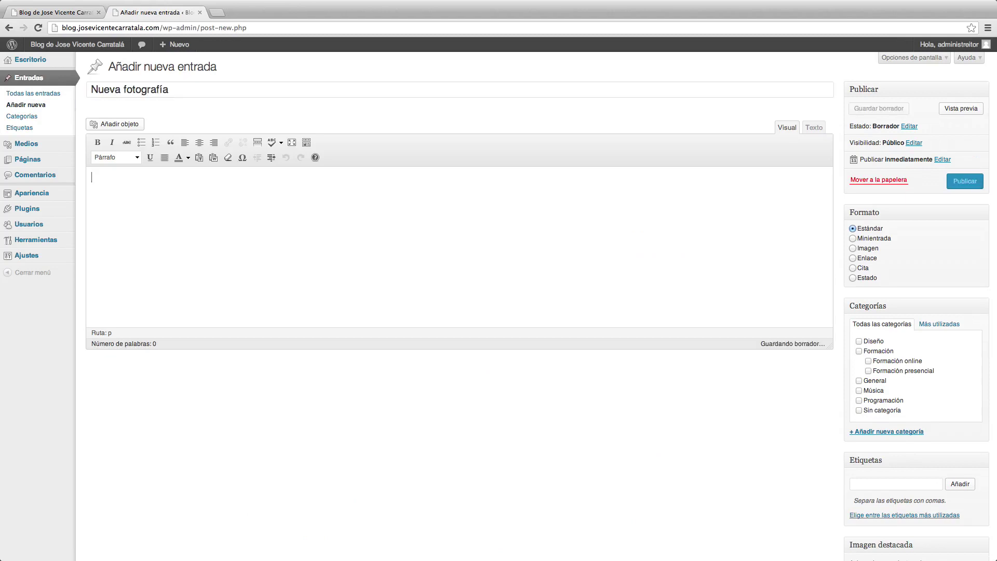
Write the body "Todos lo pedíais hace tiempo: cámbiate la fotografía." plus a paragraph about the photo taken yesterday by a videogame programming group member
text(Todos lo pedíai)
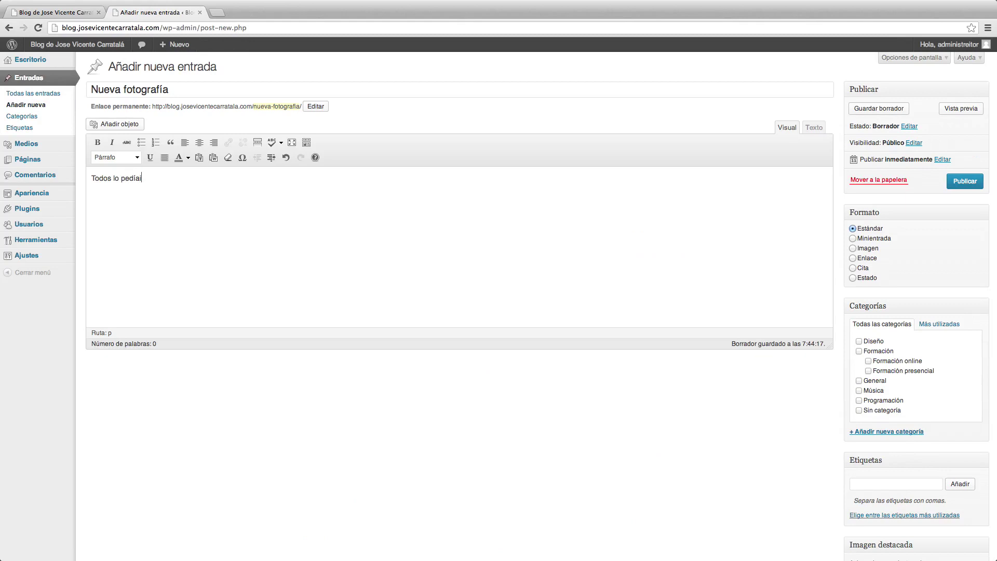
text(s hace tiempo: cámbiate la fotografía.  Ayer, A)
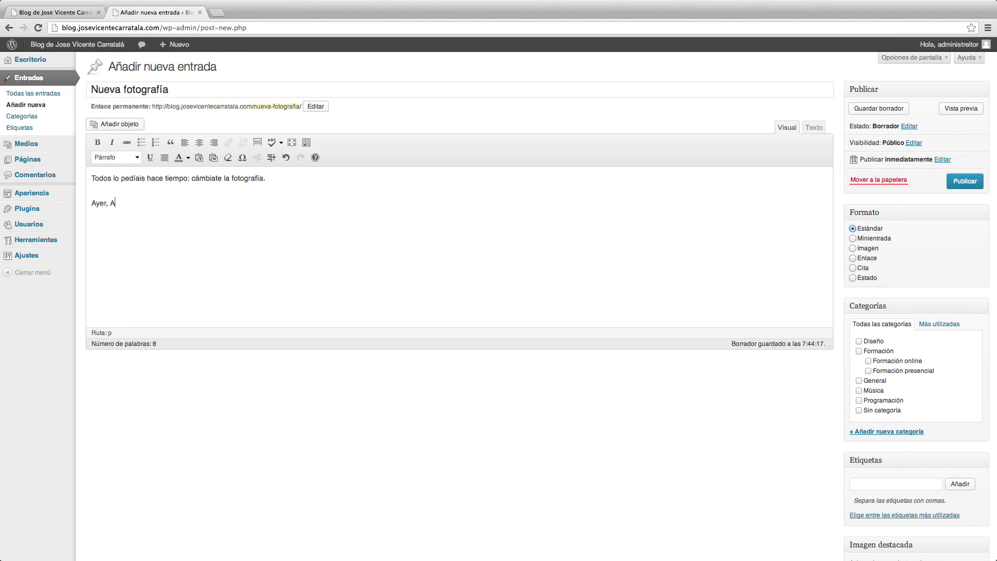
text(lex, del grupo de programación de videojuegos, me hizo una foto que)
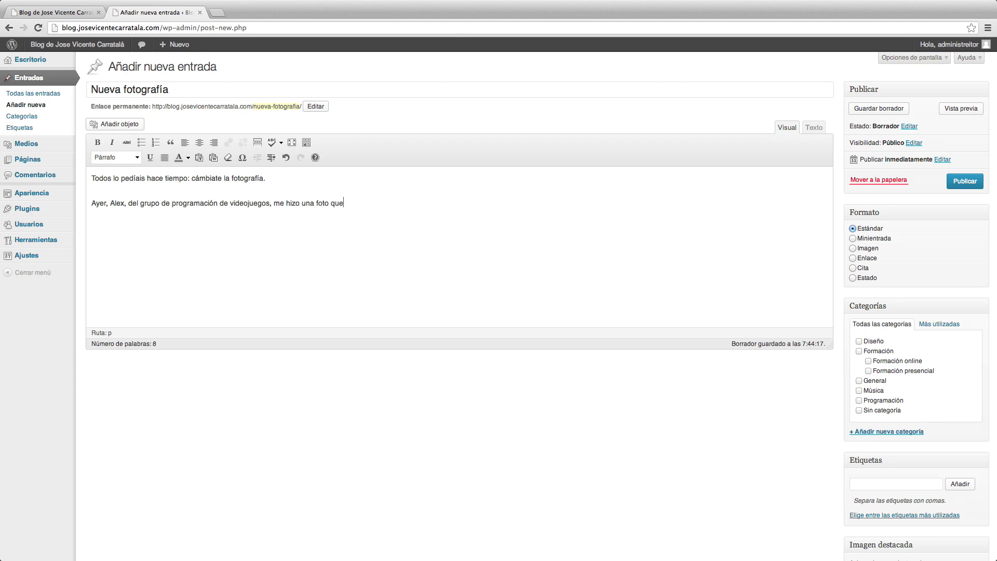
text(dó muy bien.)
Open Facebook in a new browser tab and look through the news feed and own profile for the new photo
key(super+t)
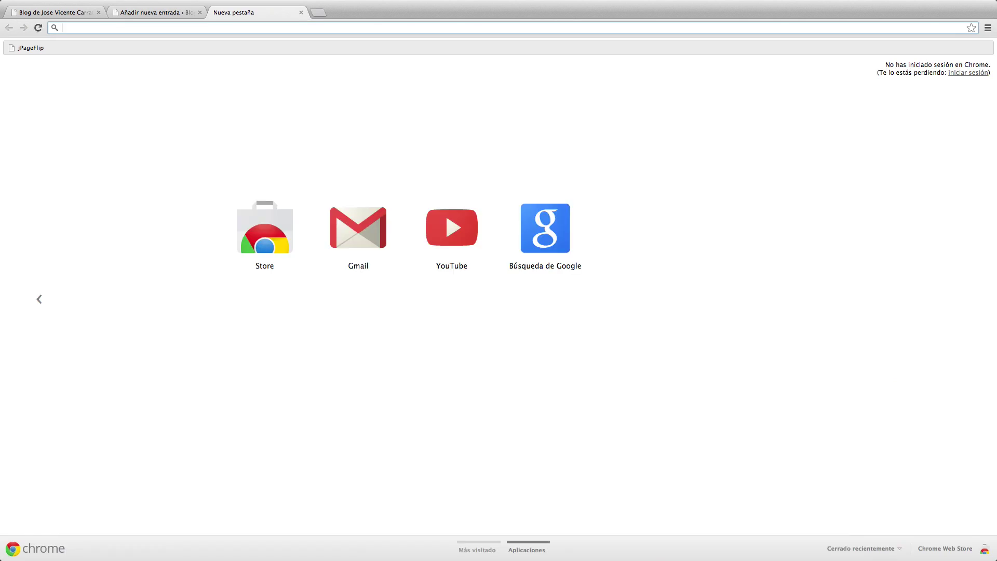
text(facebook)
key(Return)
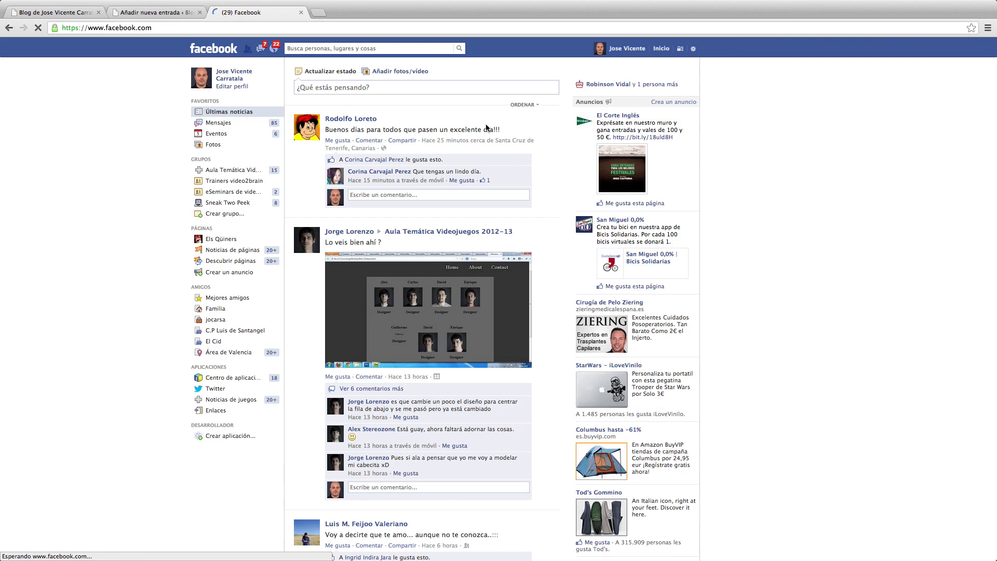
scroll(498, 171, down, 5)
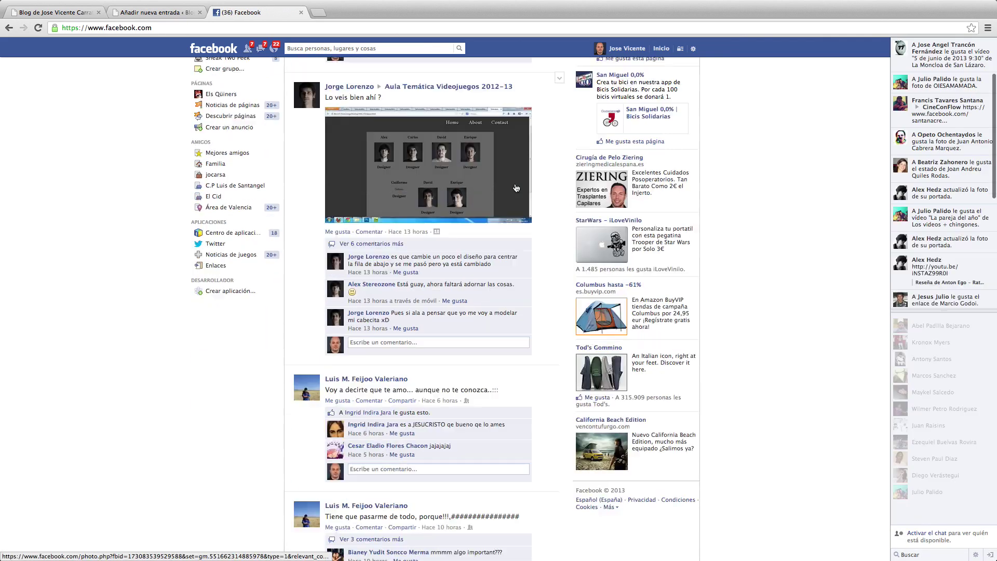
scroll(534, 184, down, 10)
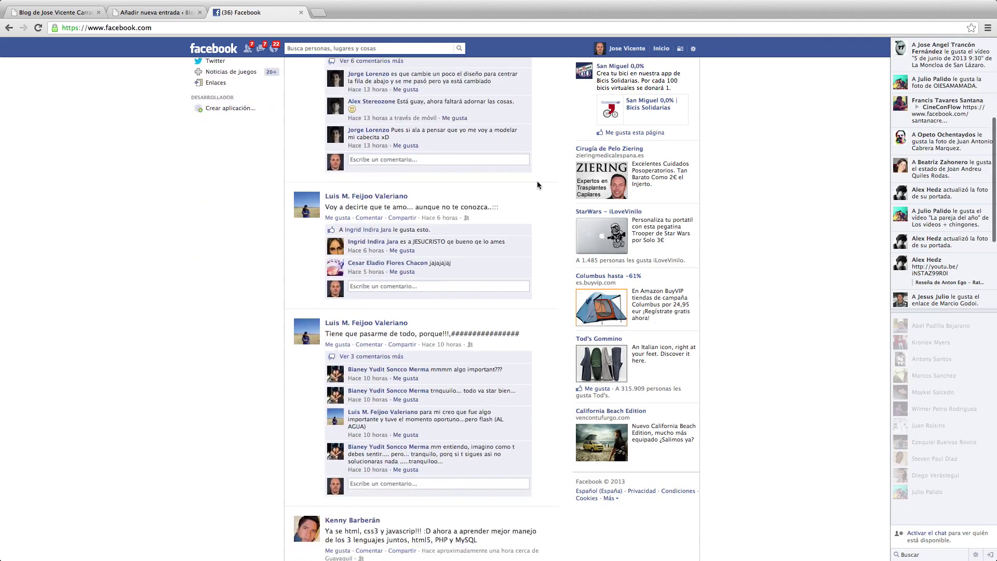
scroll(536, 184, up, 11)
click(621, 50)
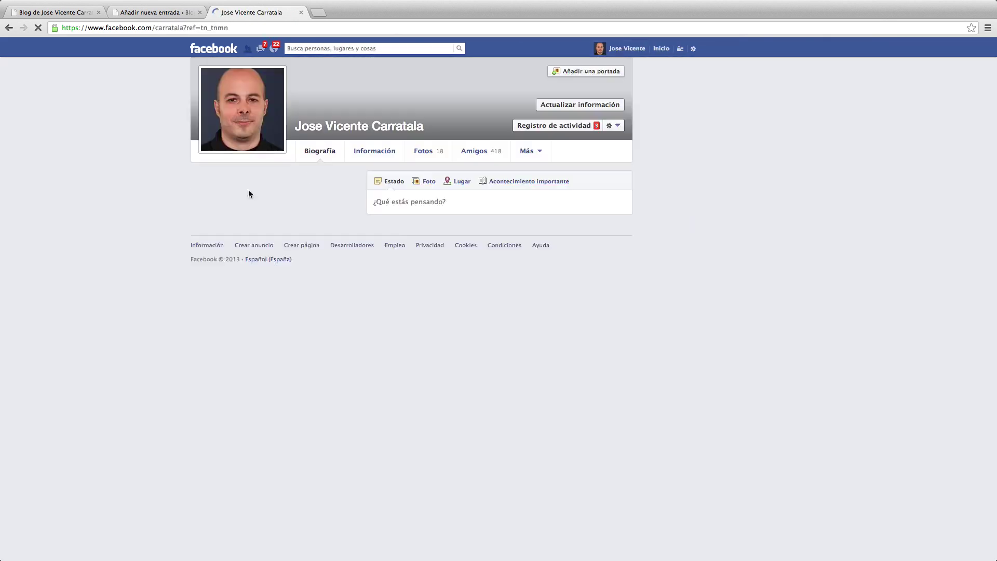
scroll(125, 232, down, 10)
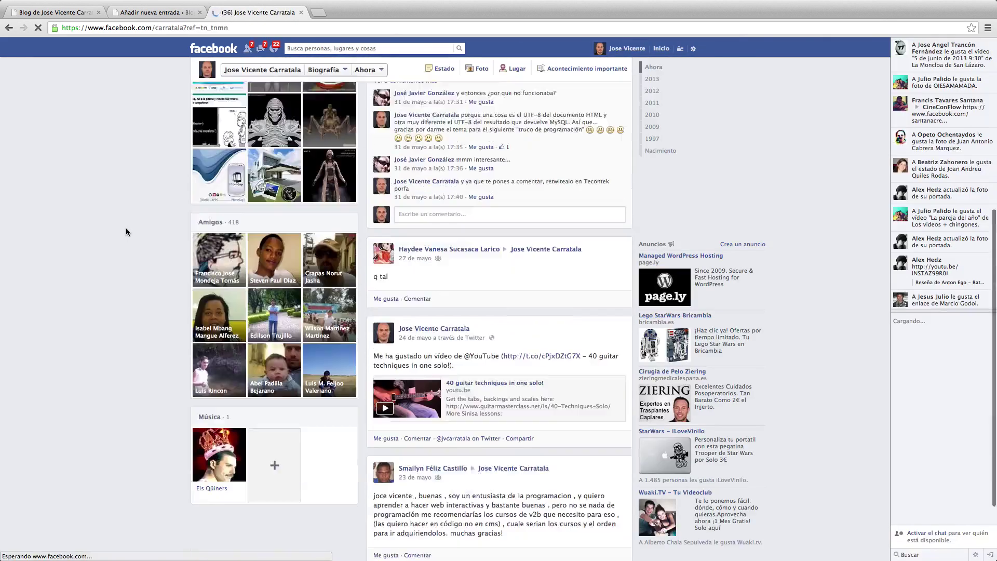
scroll(126, 226, up, 7)
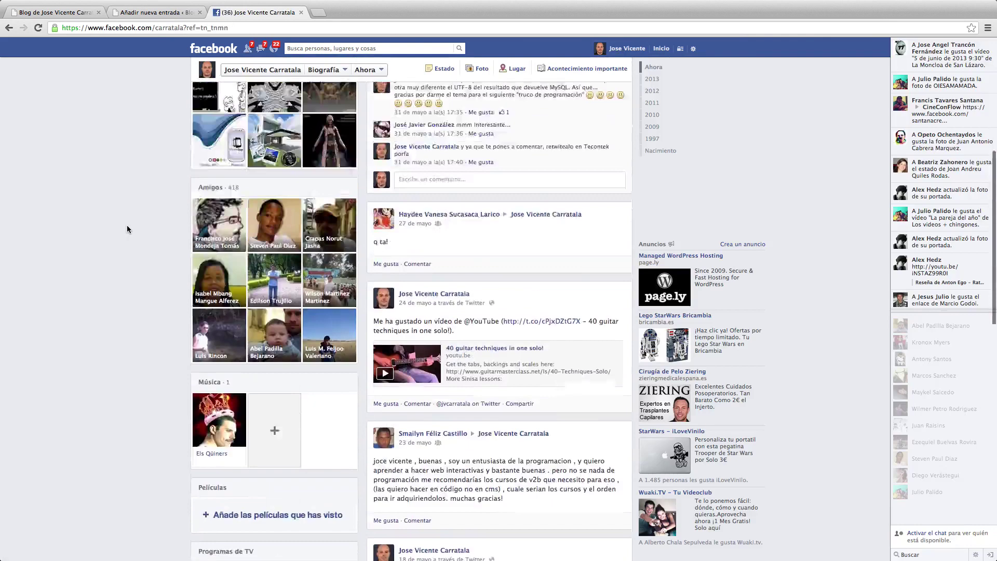
Return to the Facebook home feed and look through its posts for the new photo
click(658, 48)
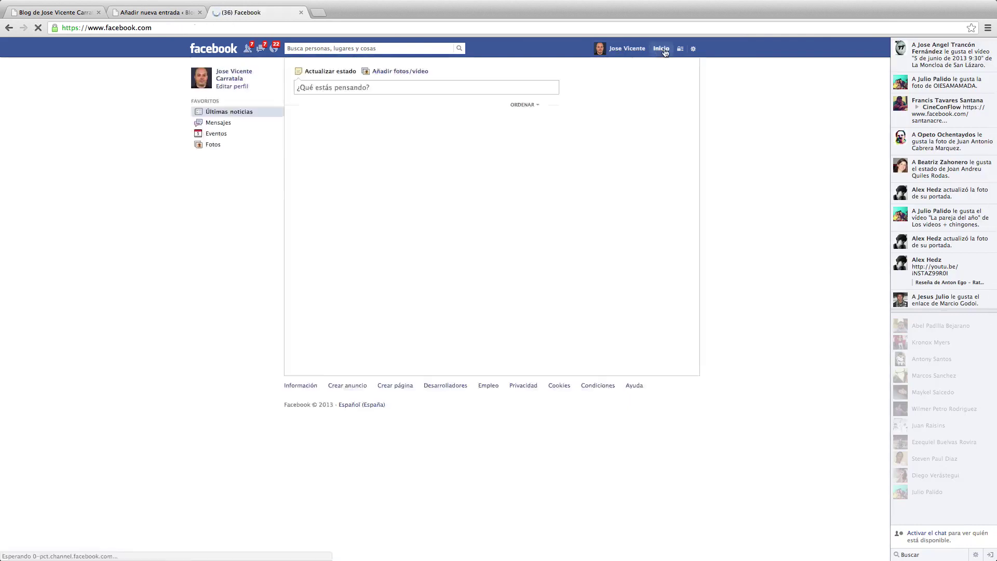
scroll(532, 193, down, 2)
scroll(531, 193, down, 20)
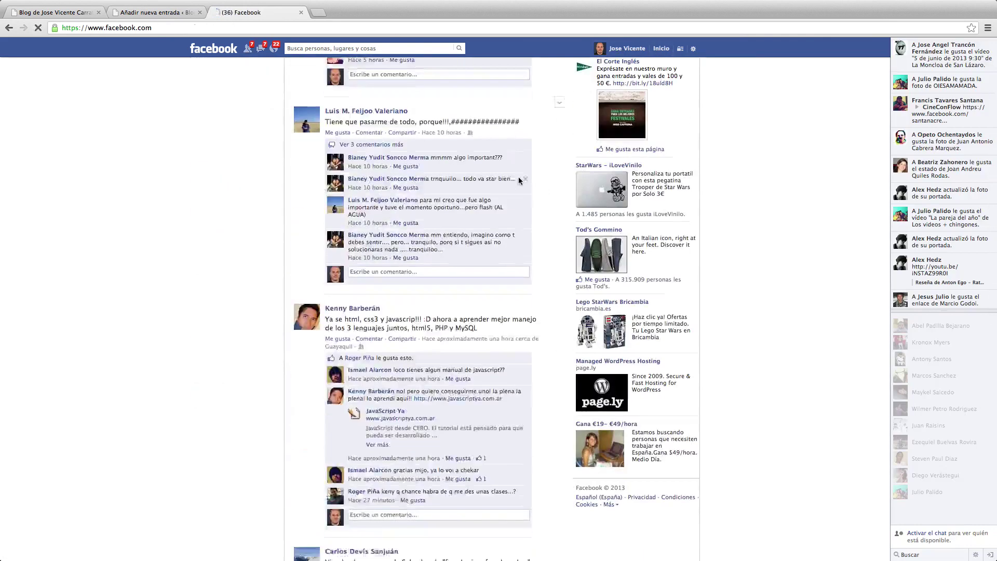
scroll(518, 180, down, 5)
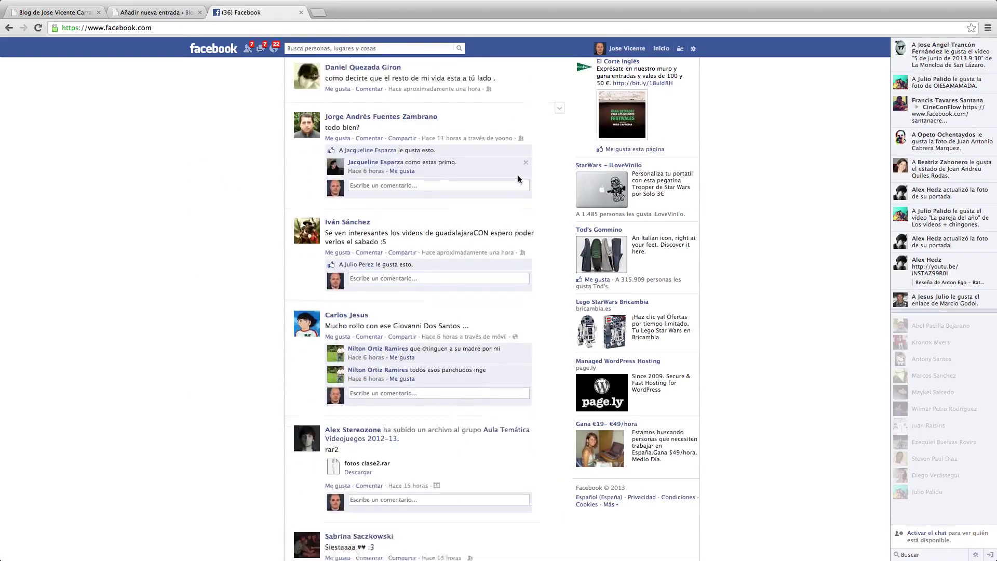
scroll(517, 177, down, 15)
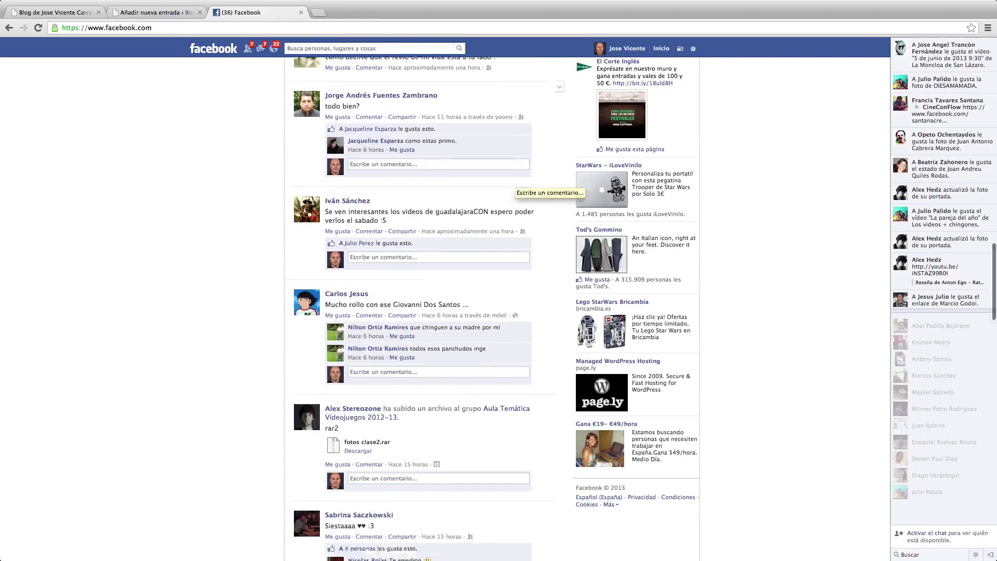
scroll(514, 179, down, 15)
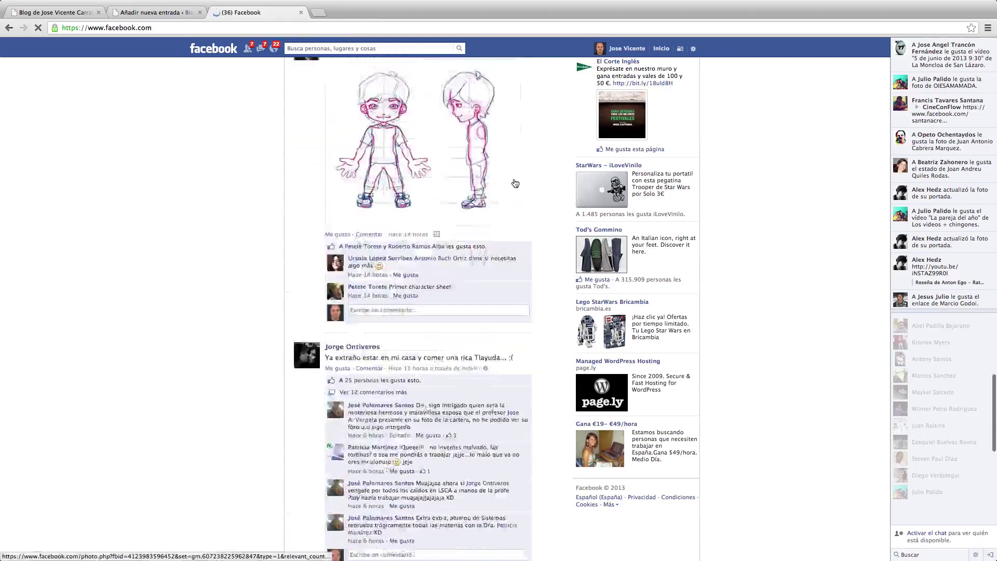
scroll(514, 180, down, 15)
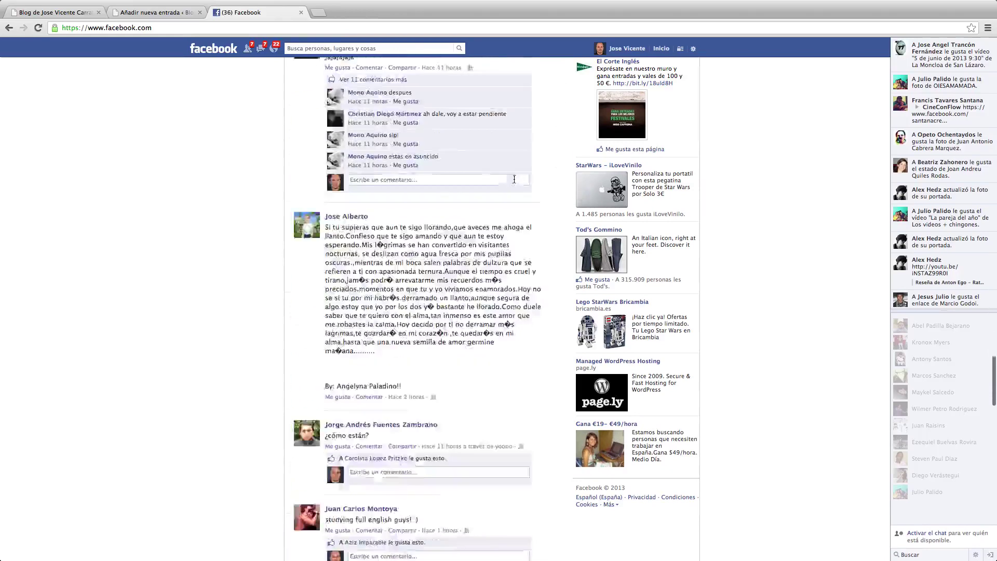
scroll(513, 178, down, 15)
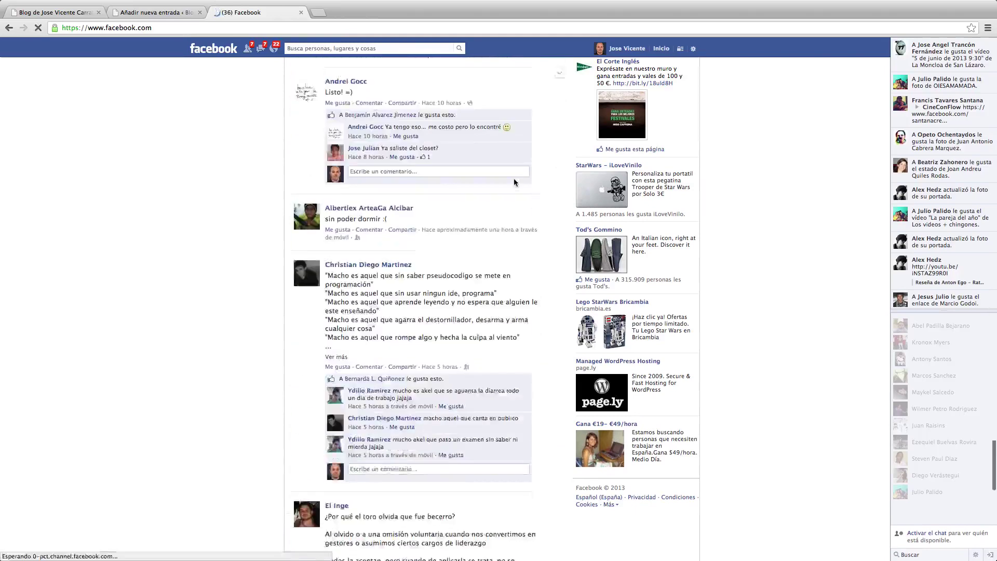
scroll(496, 220, down, 15)
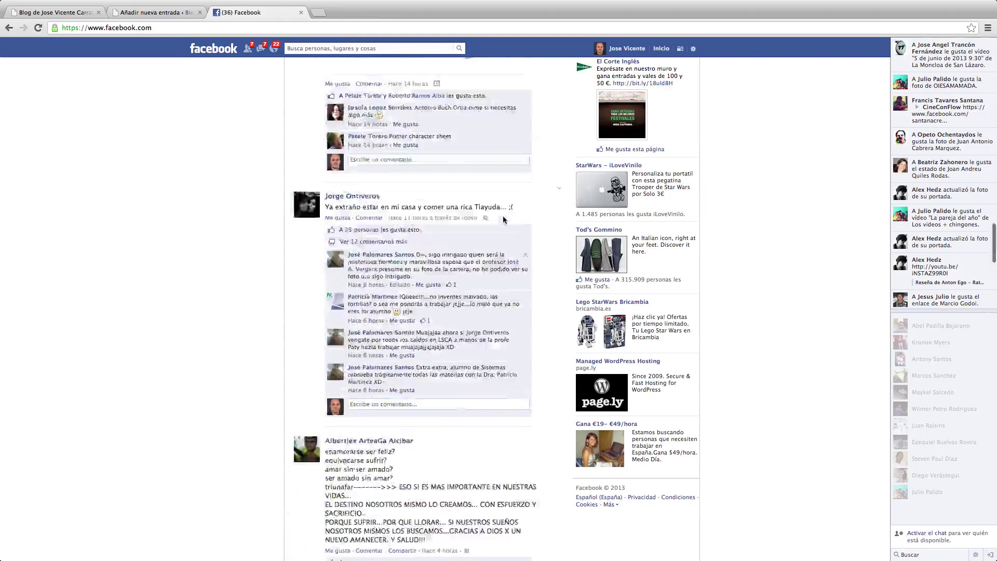
scroll(496, 219, up, 15)
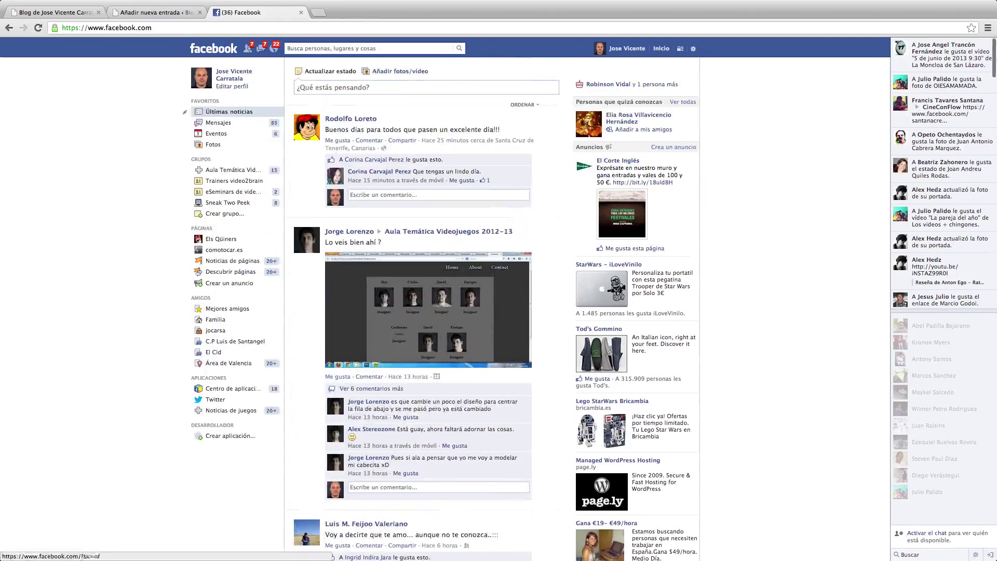
Look through the own profile's photos, both the tagged and the uploaded ones, for the new photo
click(217, 145)
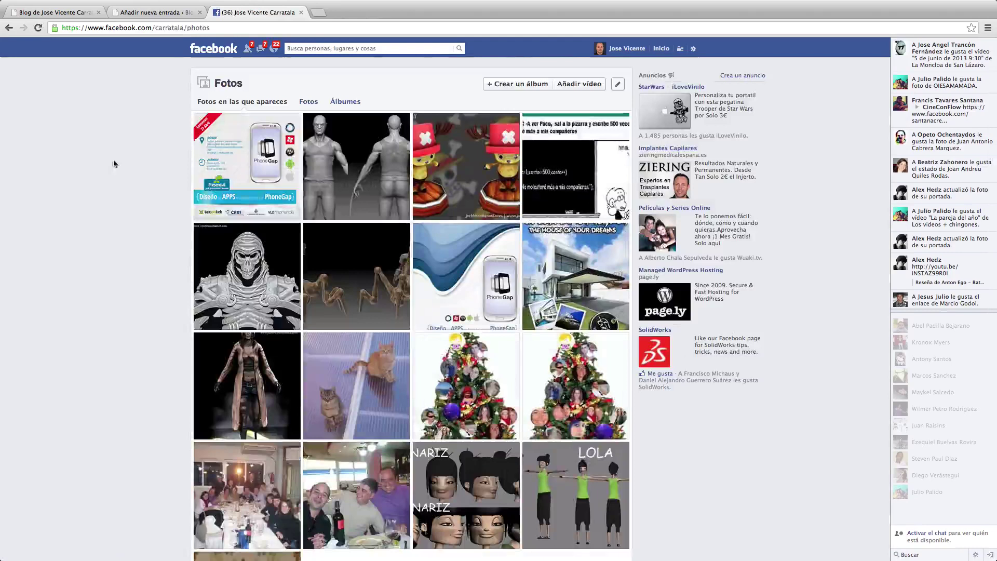
scroll(107, 159, down, 5)
scroll(107, 160, up, 5)
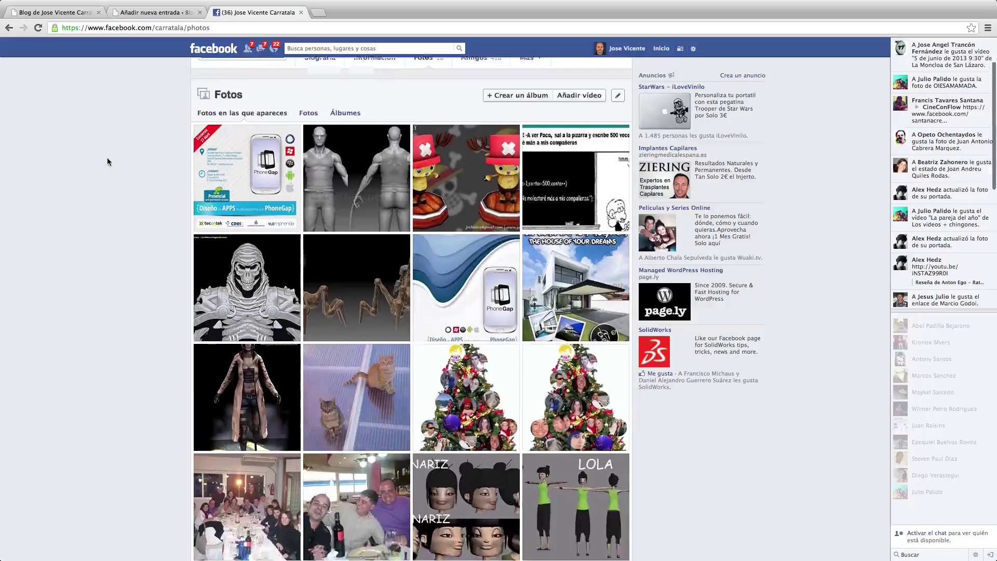
click(308, 122)
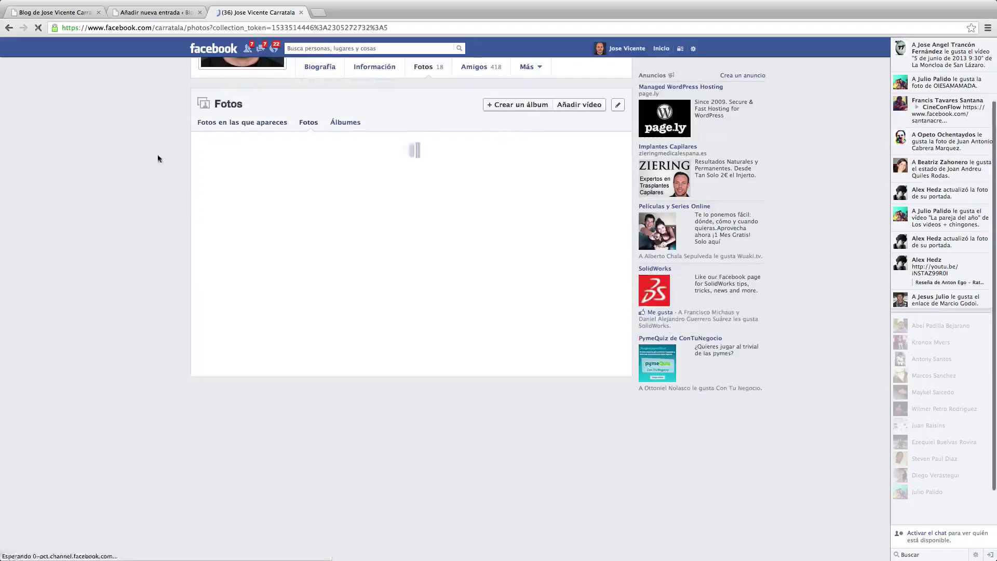
scroll(156, 156, down, 10)
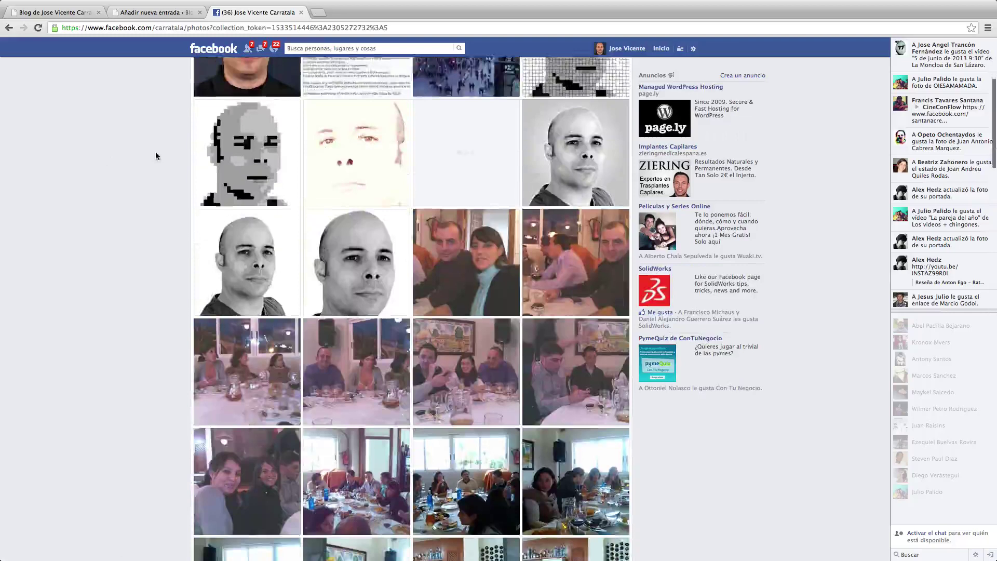
scroll(156, 154, down, 10)
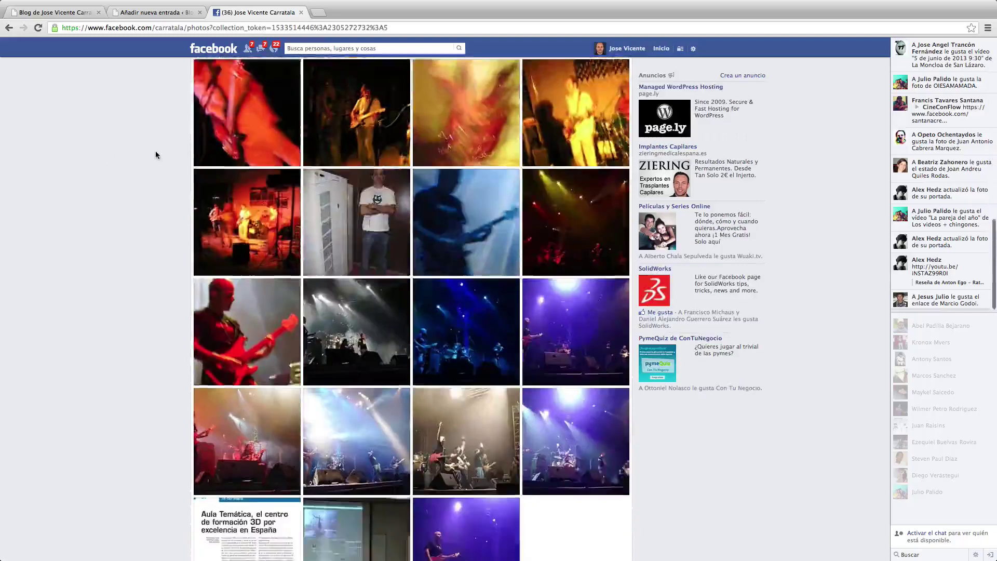
scroll(156, 161, up, 10)
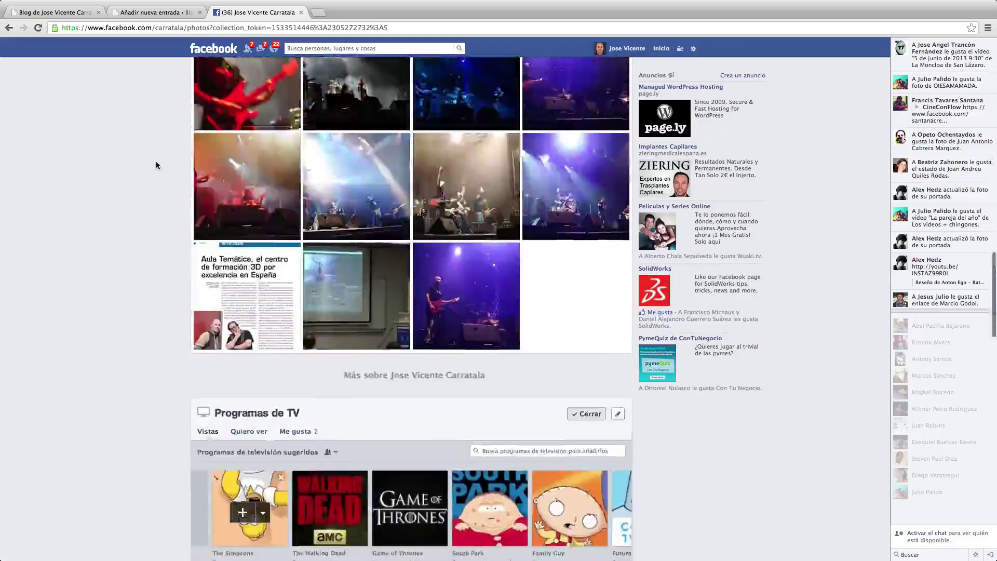
scroll(159, 177, up, 3)
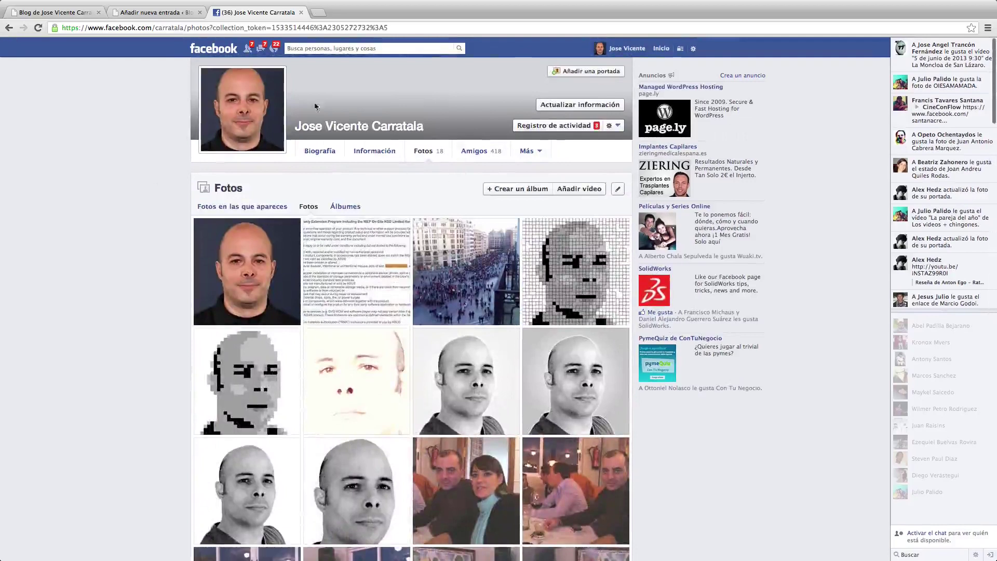
Search Facebook for the group member by first name, open the matching friend's profile and examine its timeline for the new photo
click(394, 49)
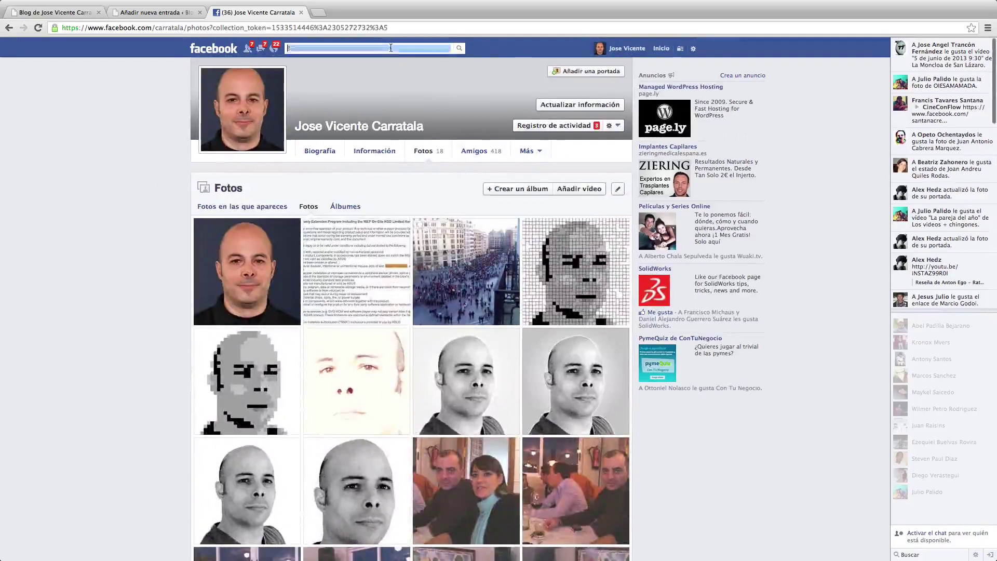
text(alex)
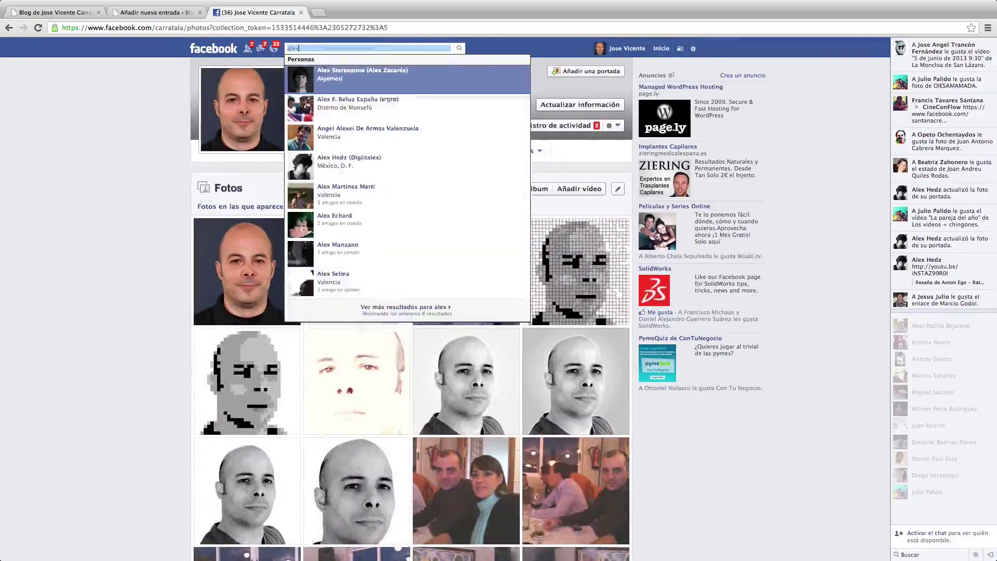
click(345, 70)
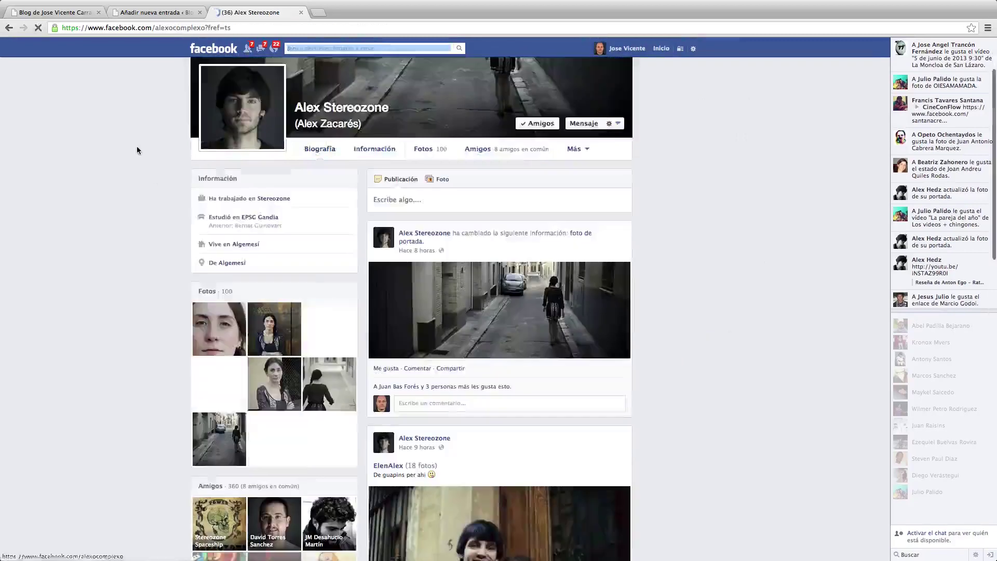
scroll(135, 145, down, 3)
scroll(135, 146, down, 3)
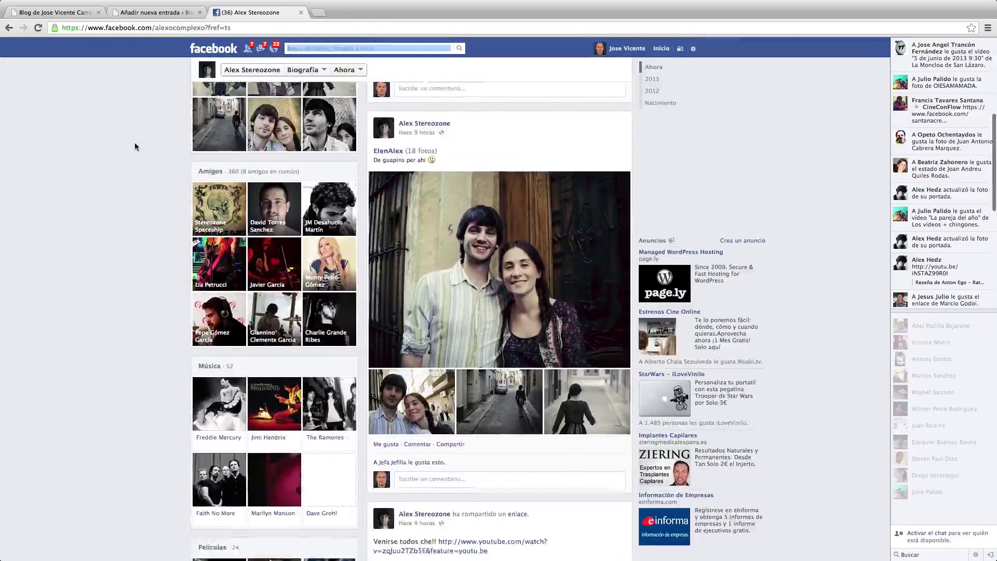
scroll(135, 147, down, 5)
scroll(135, 144, down, 7)
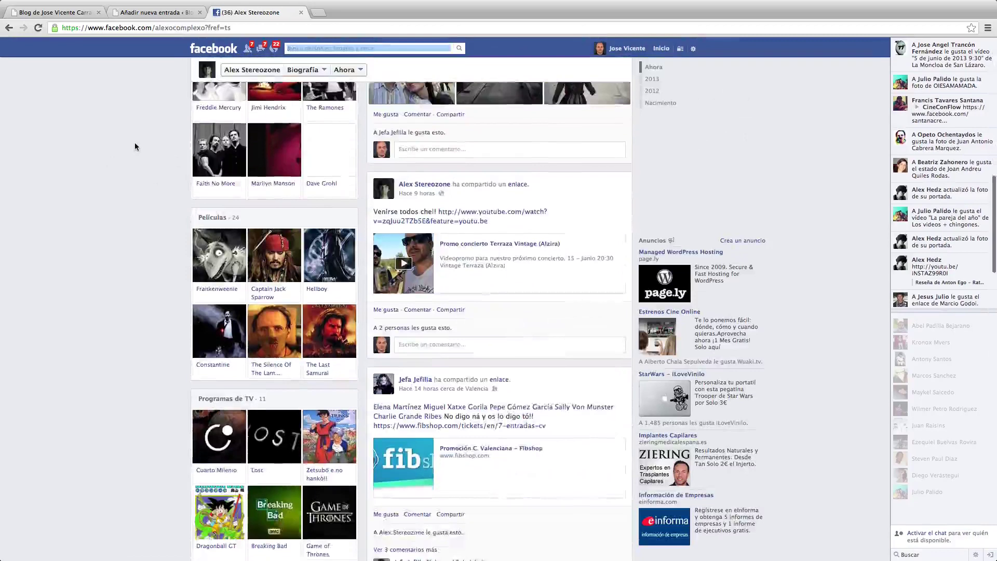
scroll(135, 147, down, 6)
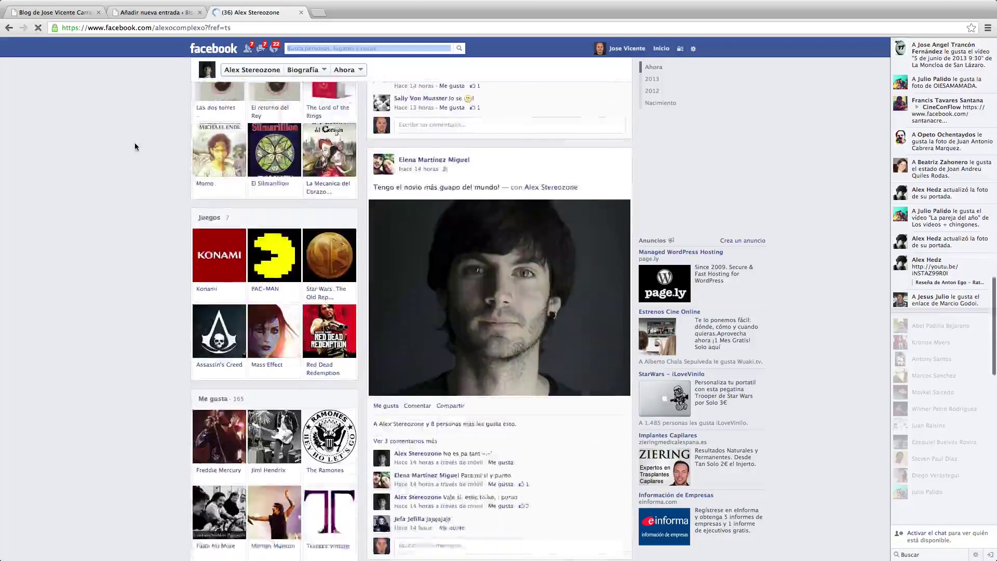
scroll(135, 146, down, 7)
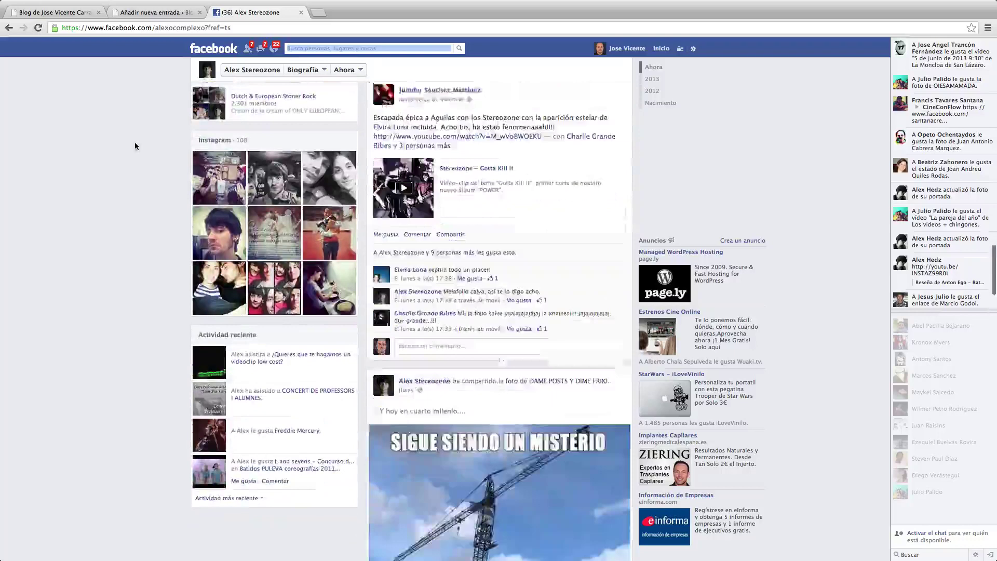
scroll(135, 143, up, 12)
scroll(139, 167, up, 15)
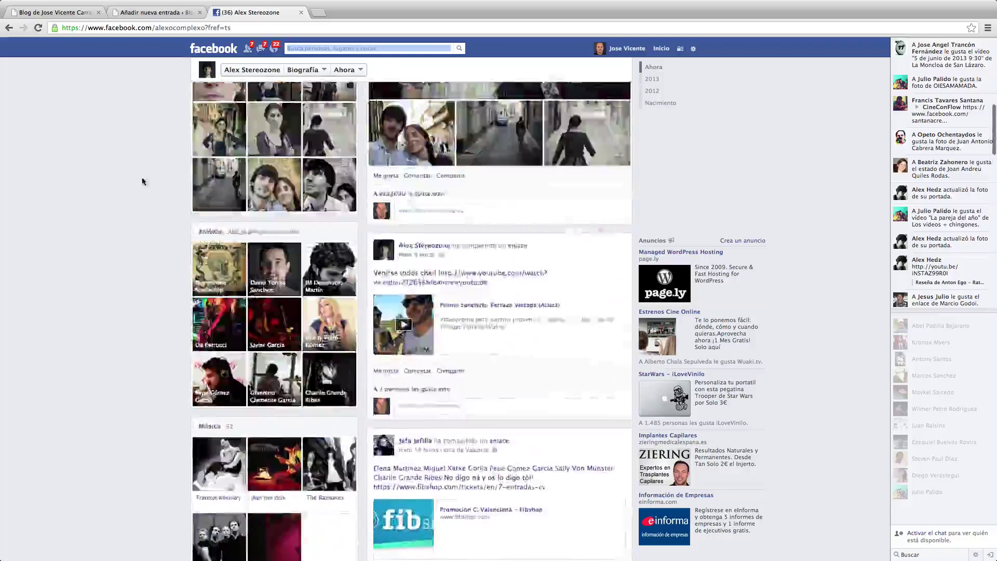